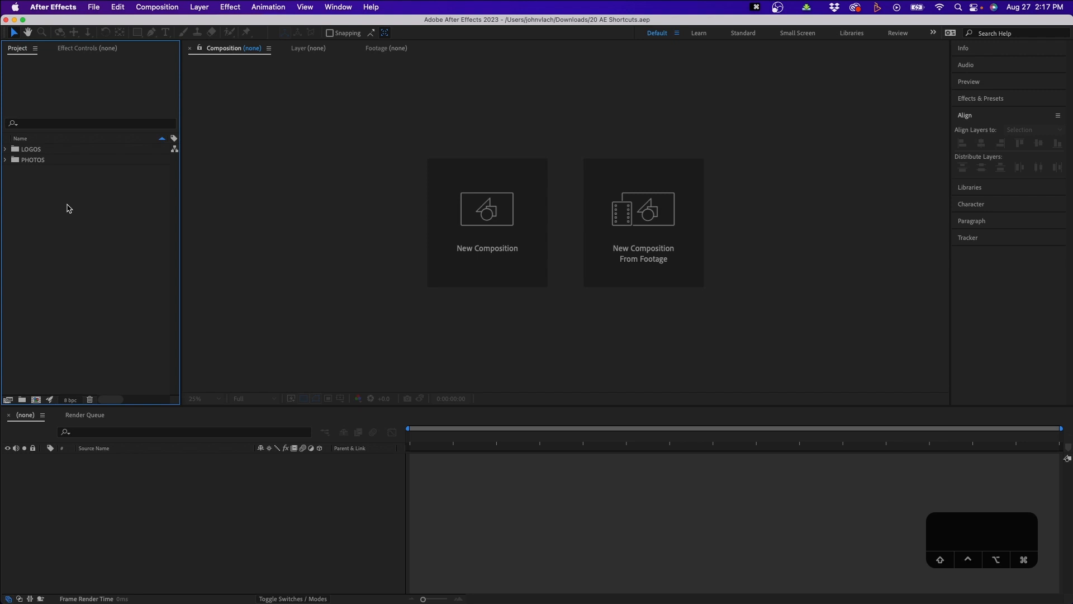
Create a composition named New Comp with the HD 1920x1080 29.97 fps preset.
{"action": "key", "text": "super+n"}
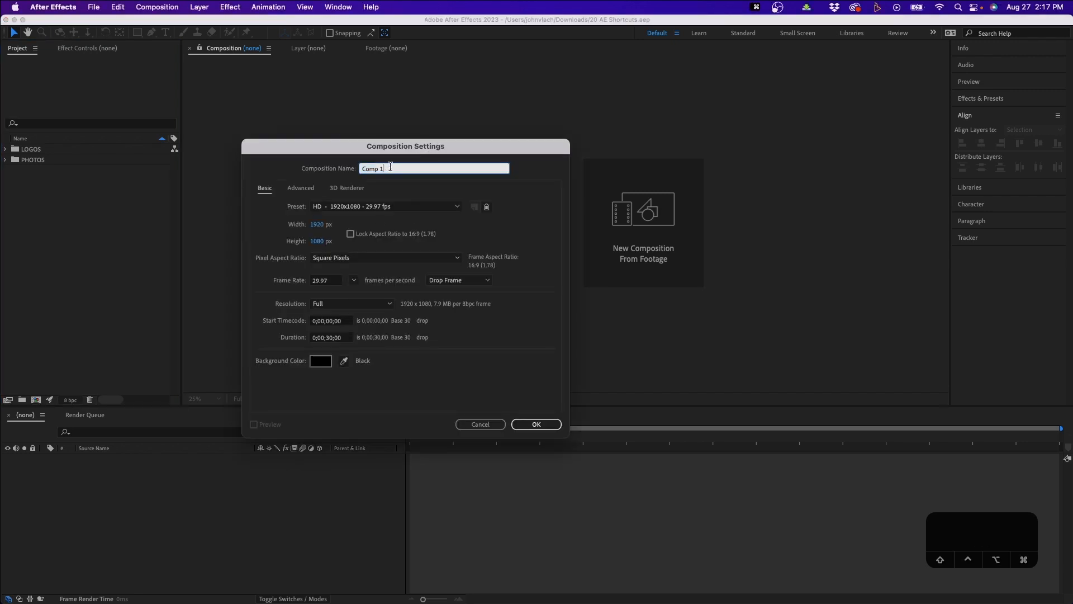
{"action": "type", "text": "New Comp"}
{"action": "left_click", "coordinate": [350, 206]}
{"action": "left_click", "coordinate": [350, 210]}
{"action": "left_click", "coordinate": [537, 424]}
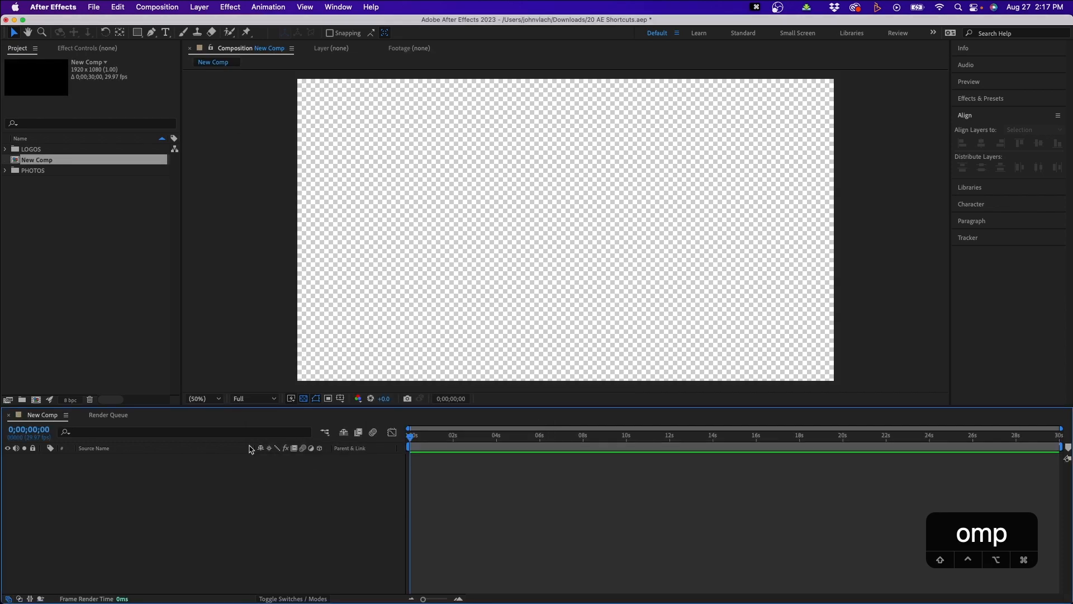
Add the seagull beach photo from the PHOTOS folder to New Comp and set its scale to 42%.
{"action": "left_click", "coordinate": [10, 171]}
{"action": "left_click", "coordinate": [6, 171]}
{"action": "left_click", "coordinate": [29, 181]}
{"action": "left_click_drag", "start_coordinate": [44, 180], "coordinate": [141, 502]}
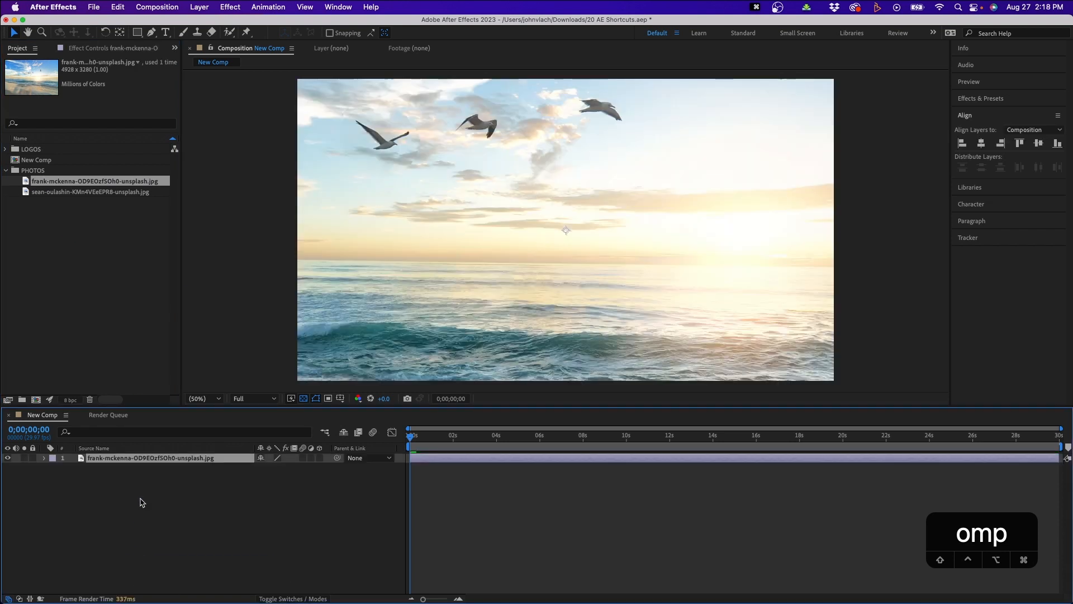
{"action": "key", "text": "s"}
{"action": "left_click_drag", "start_coordinate": [274, 468], "coordinate": [241, 467]}
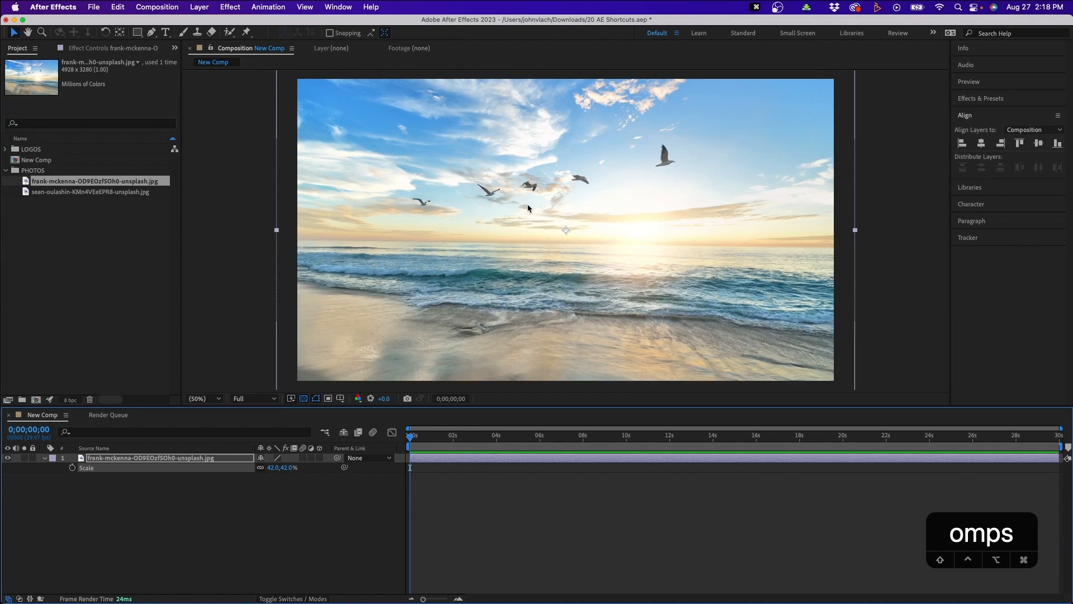
Replace the seagull photo layer with the pink sunset beach photo, keeping the layer's scale.
{"action": "left_click", "coordinate": [45, 192]}
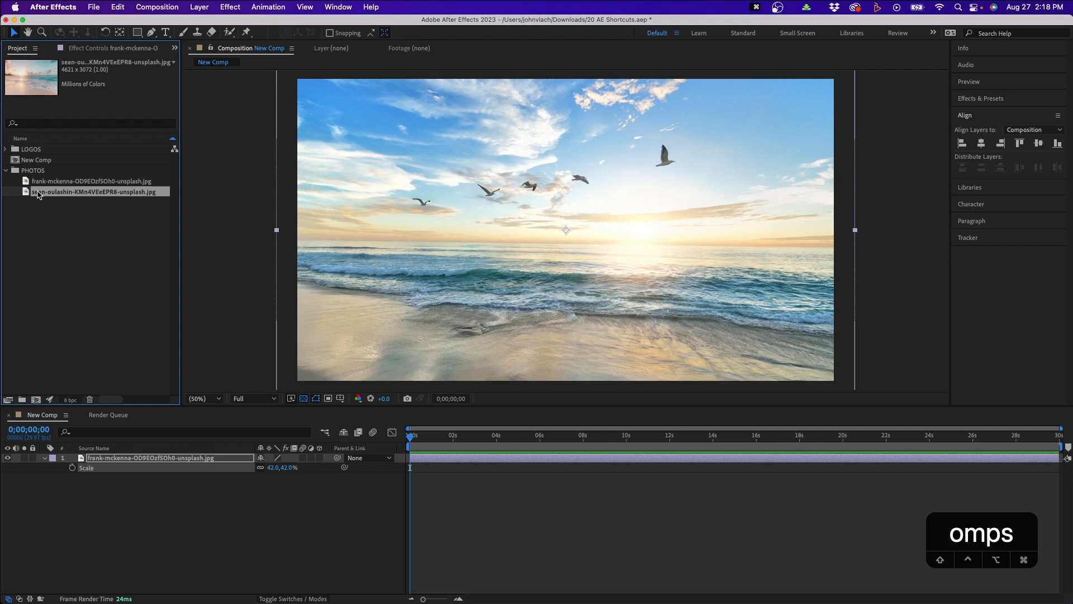
{"action": "key", "text": "alt"}
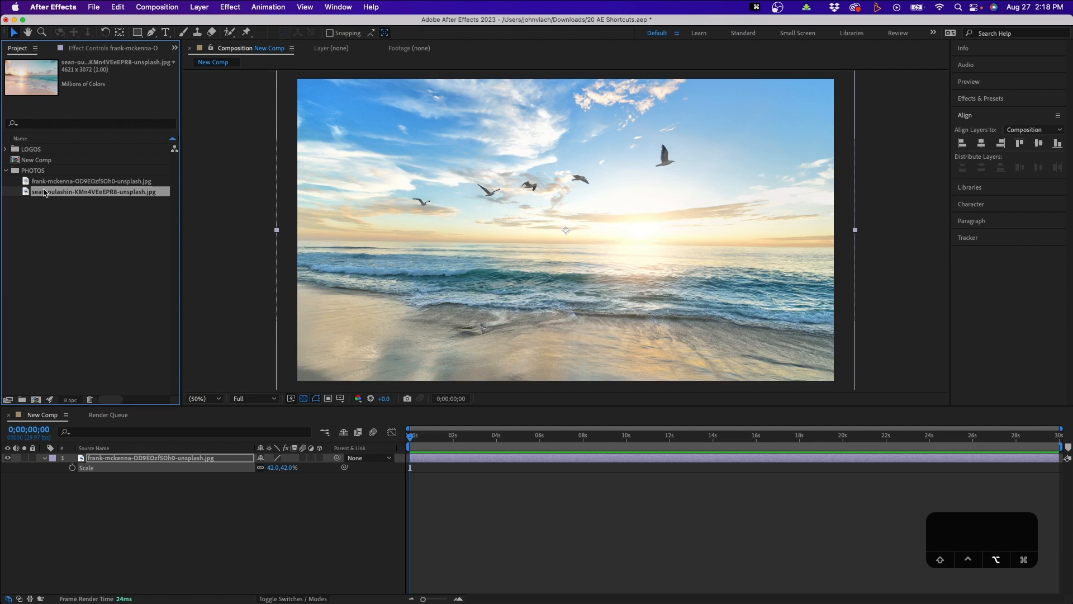
{"action": "left_click_drag", "start_coordinate": [45, 193], "coordinate": [125, 494]}
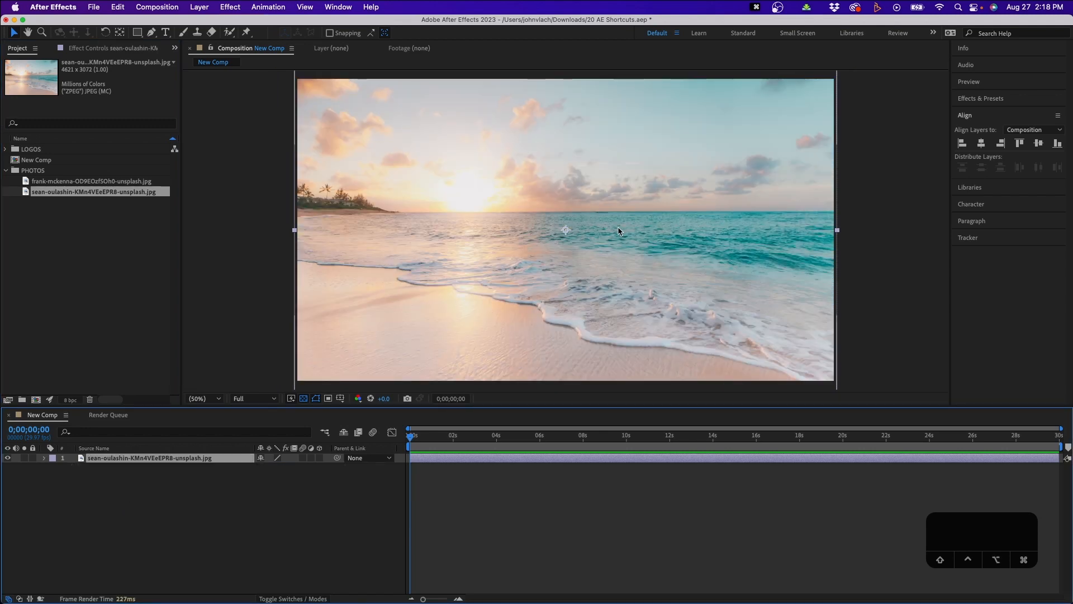
Place JTVG LOGO - BLACK.png from the LOGOS folder above the photo layer and set its scale to 21%.
{"action": "left_click", "coordinate": [65, 181]}
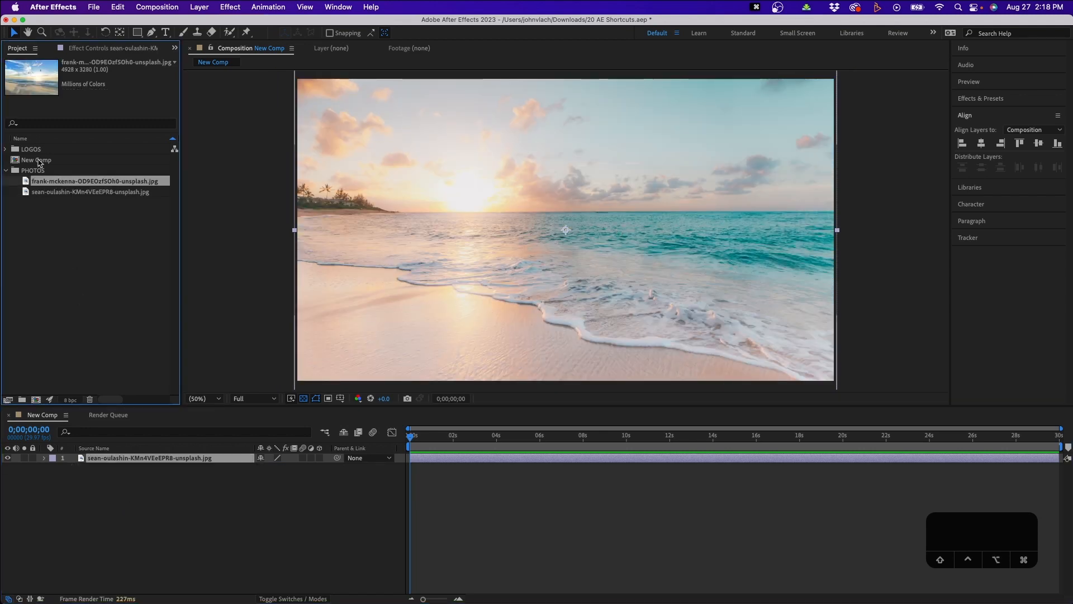
{"action": "left_click", "coordinate": [20, 150]}
{"action": "left_click", "coordinate": [6, 149]}
{"action": "left_click_drag", "start_coordinate": [66, 160], "coordinate": [104, 458]}
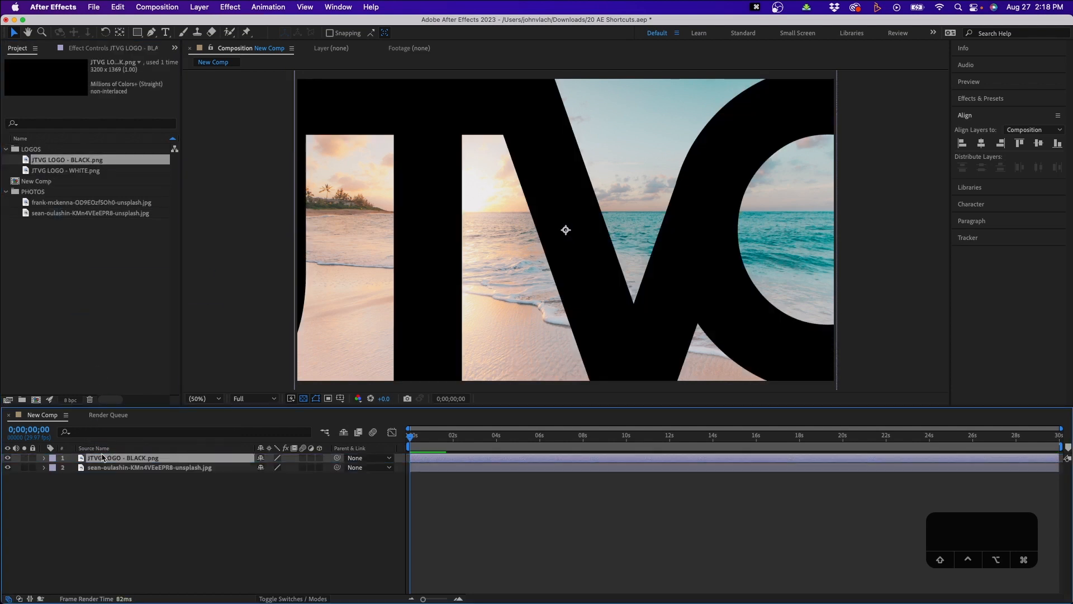
{"action": "key", "text": "s"}
{"action": "left_click_drag", "start_coordinate": [274, 467], "coordinate": [232, 473]}
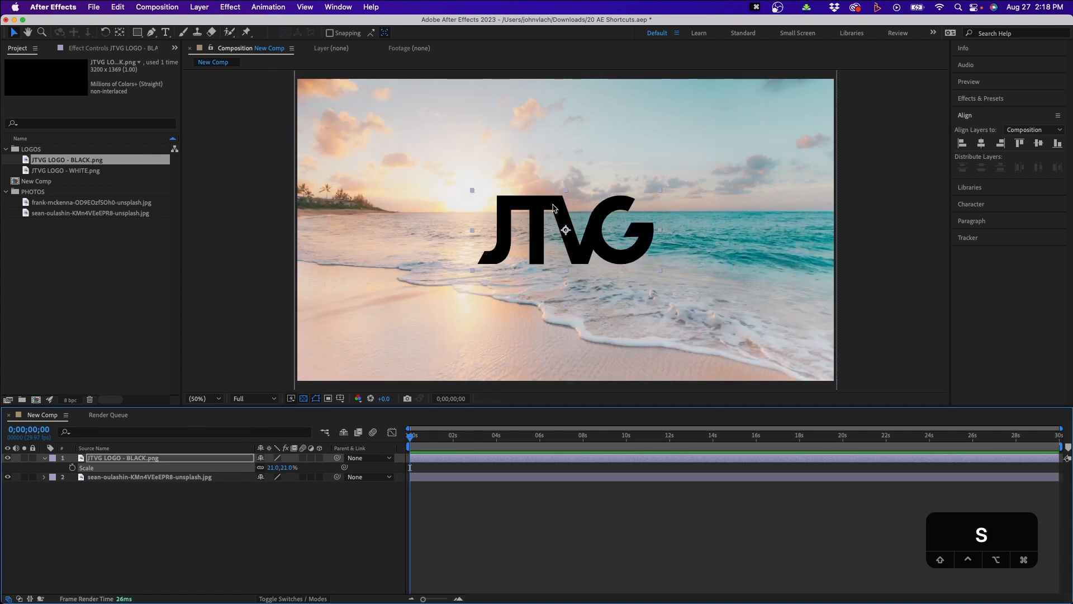
Replace the black logo layer with JTVG LOGO - WHITE.png, keeping the layer's scale.
{"action": "left_click", "coordinate": [59, 170]}
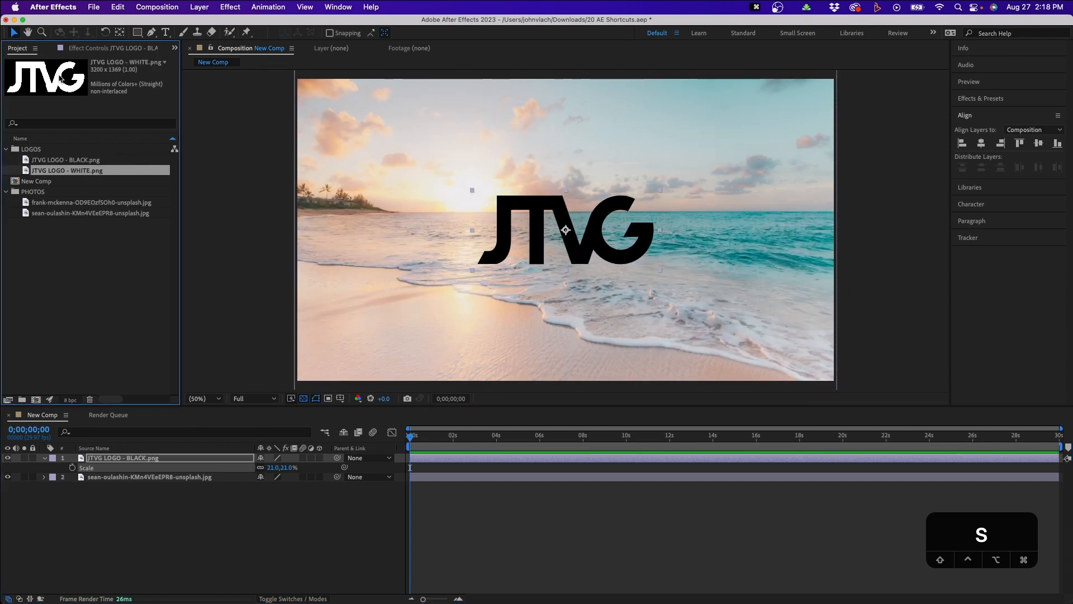
{"action": "left_click_drag", "start_coordinate": [82, 174], "coordinate": [135, 472]}
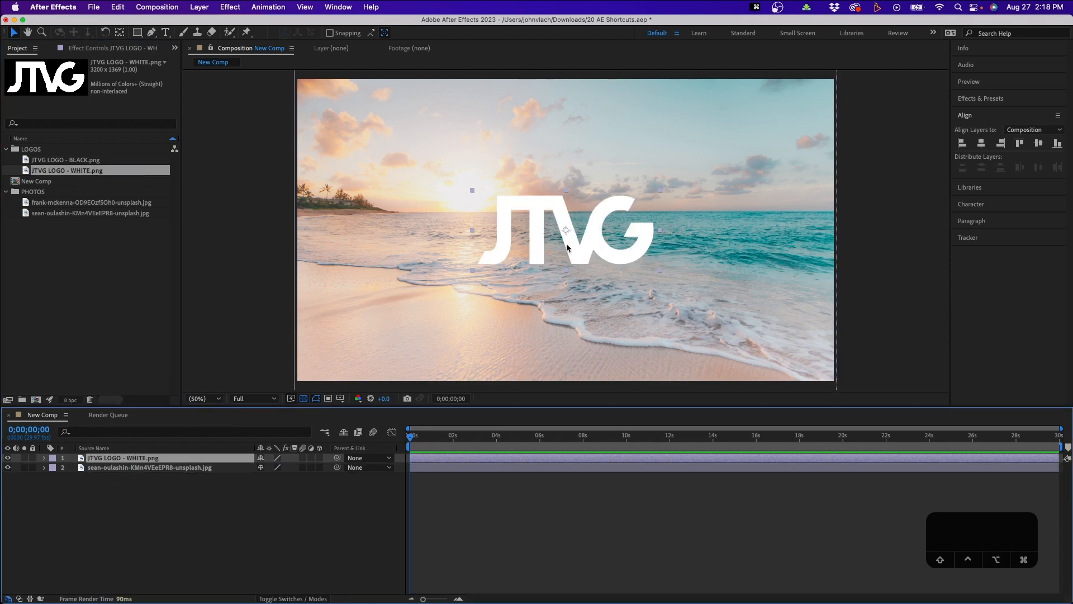
Delete the white logo layer and split the sunset photo layer at 0;00;10;01.
{"action": "left_click", "coordinate": [279, 528]}
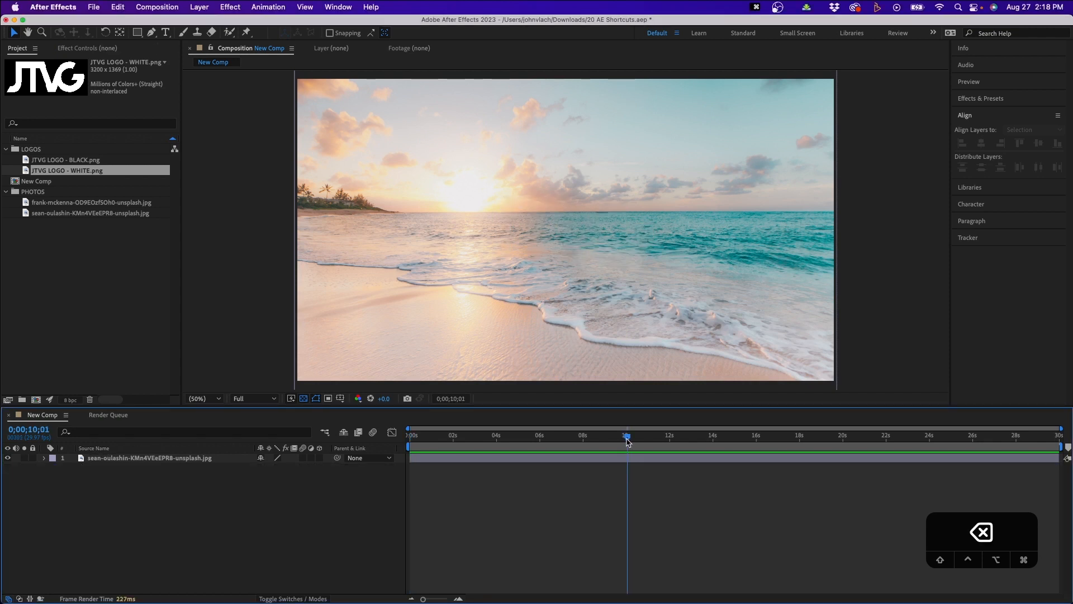
{"action": "left_click", "coordinate": [627, 459]}
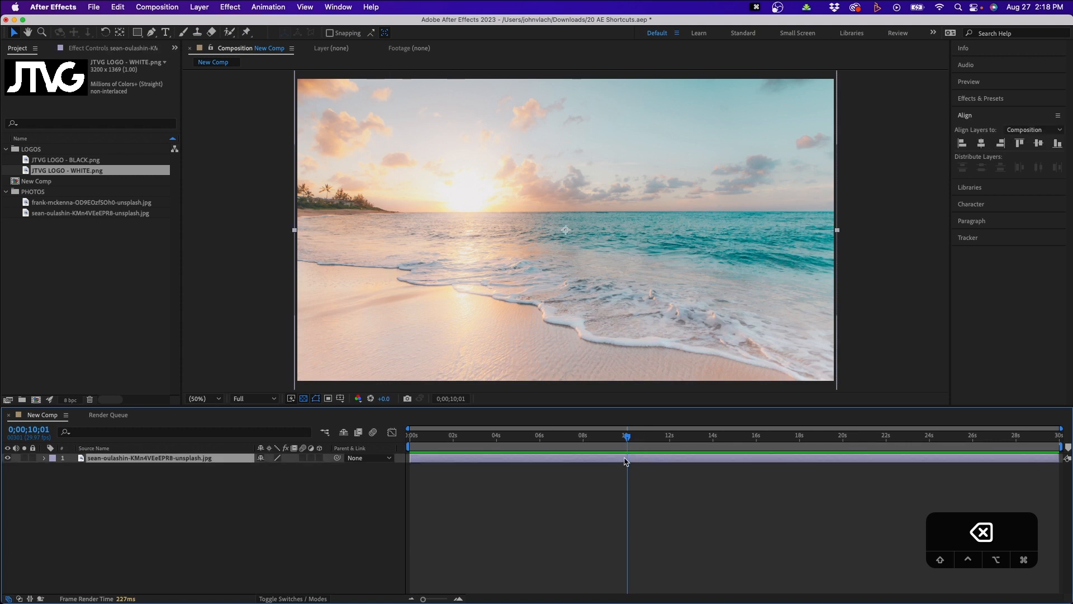
{"action": "key", "text": "super+shift+d"}
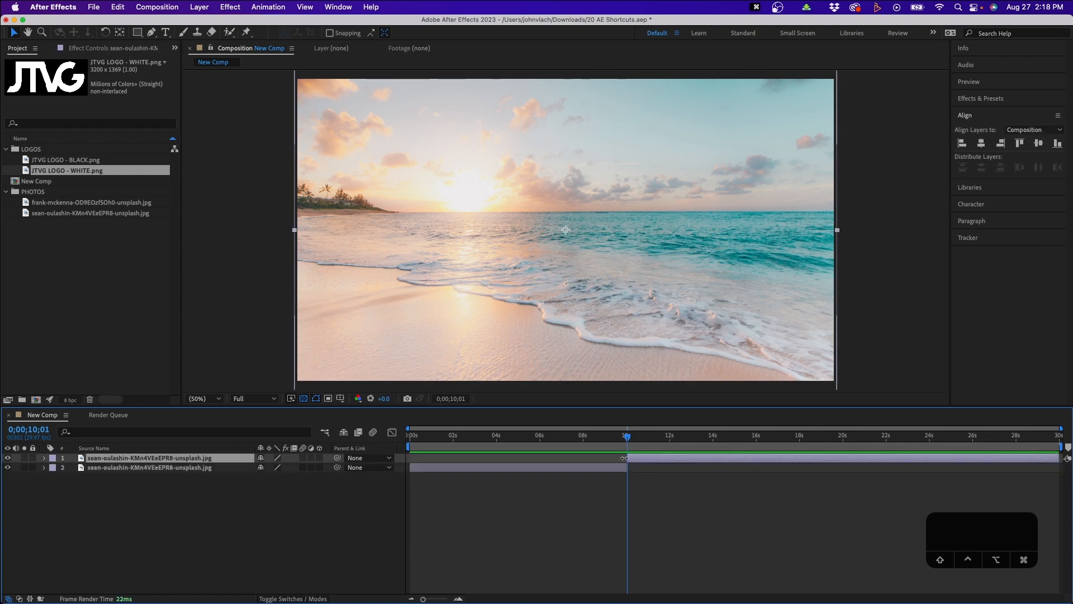
Delete the earlier segment of the split photo layer, which ends at the ten-second mark.
{"action": "left_click_drag", "start_coordinate": [630, 441], "coordinate": [690, 453]}
{"action": "left_click", "coordinate": [587, 467]}
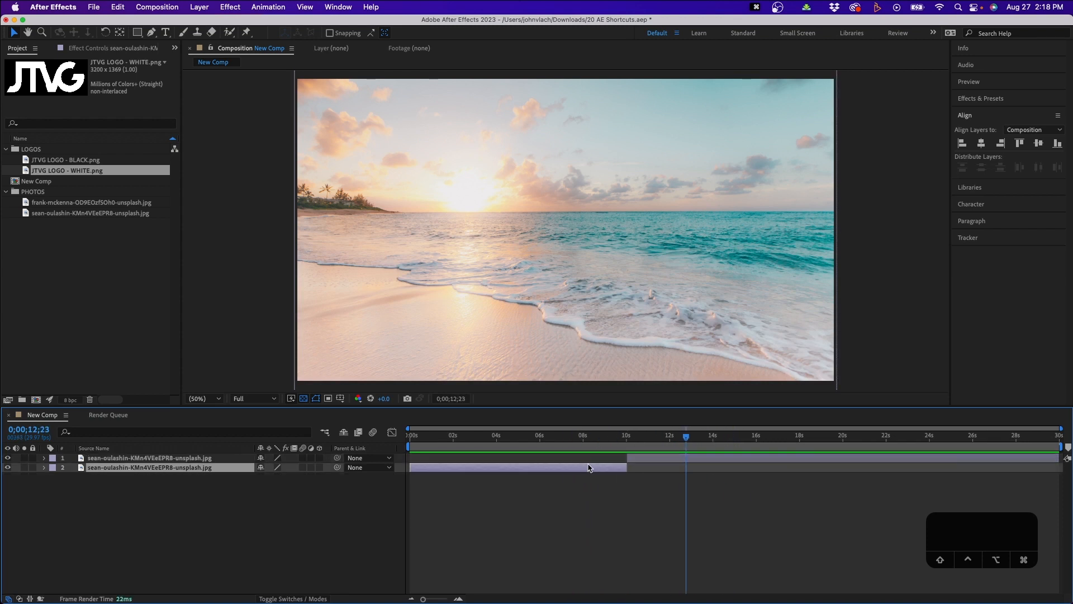
{"action": "key", "text": "BackSpace"}
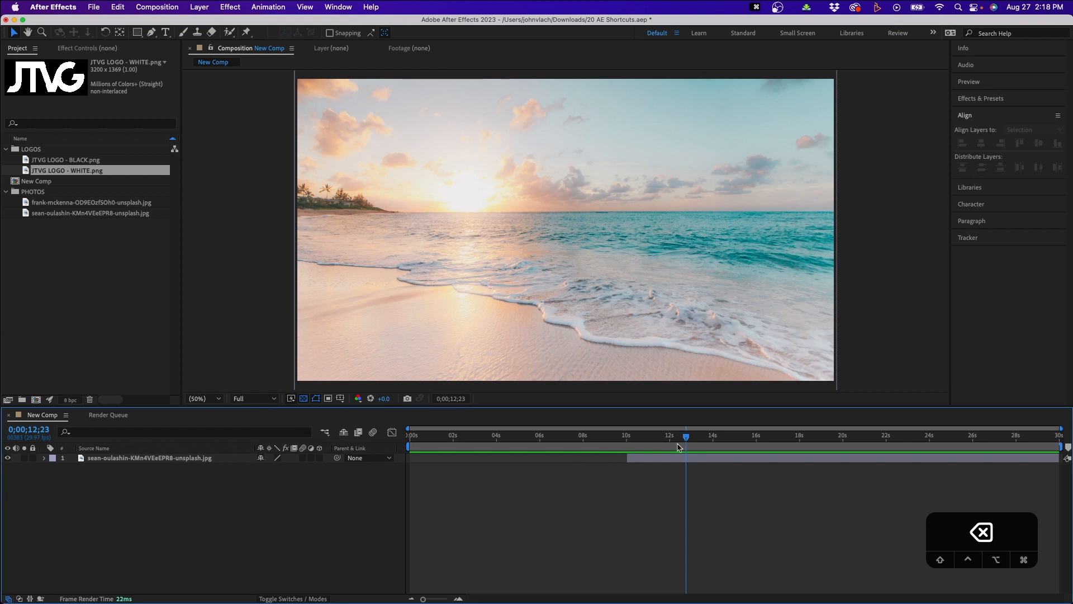
Trim the remaining photo layer to start at 0;00;15;06 and end at 0;00;19;01.
{"action": "left_click", "coordinate": [672, 460]}
{"action": "left_click_drag", "start_coordinate": [686, 437], "coordinate": [719, 446]}
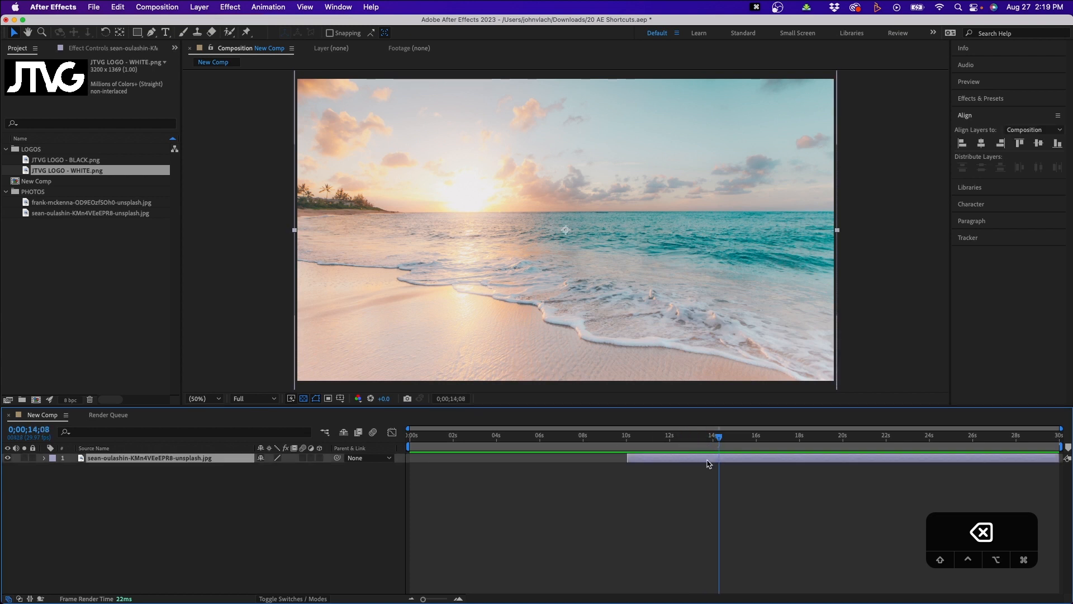
{"action": "key", "text": "alt+bracketleft"}
{"action": "left_click_drag", "start_coordinate": [767, 439], "coordinate": [739, 438]}
{"action": "key", "text": "alt+bracketright"}
{"action": "key", "text": "alt+bracketleft"}
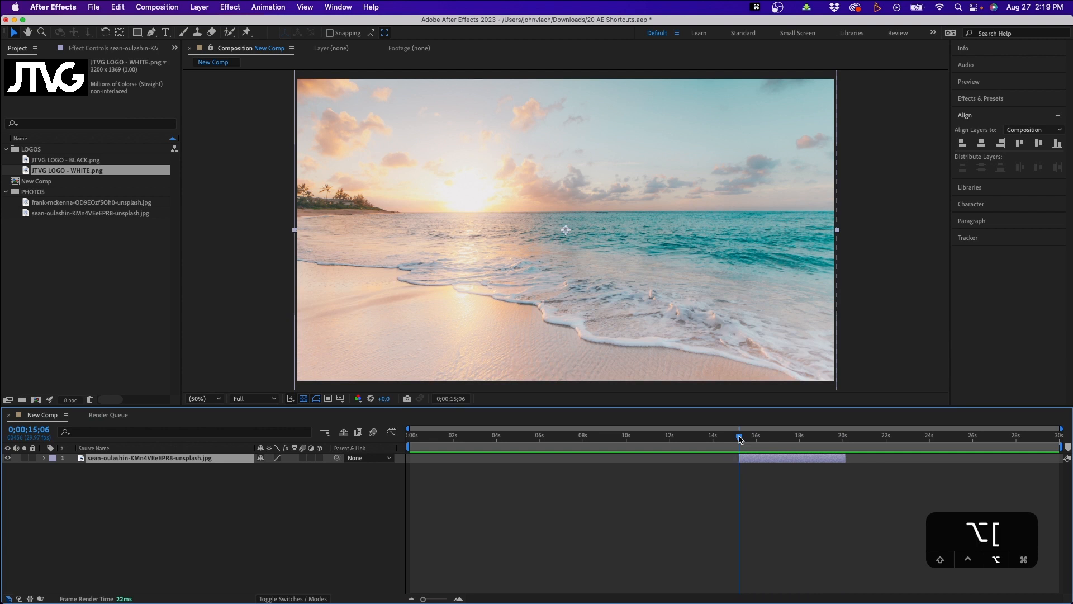
{"action": "left_click", "coordinate": [821, 440]}
{"action": "key", "text": "alt+bracketright"}
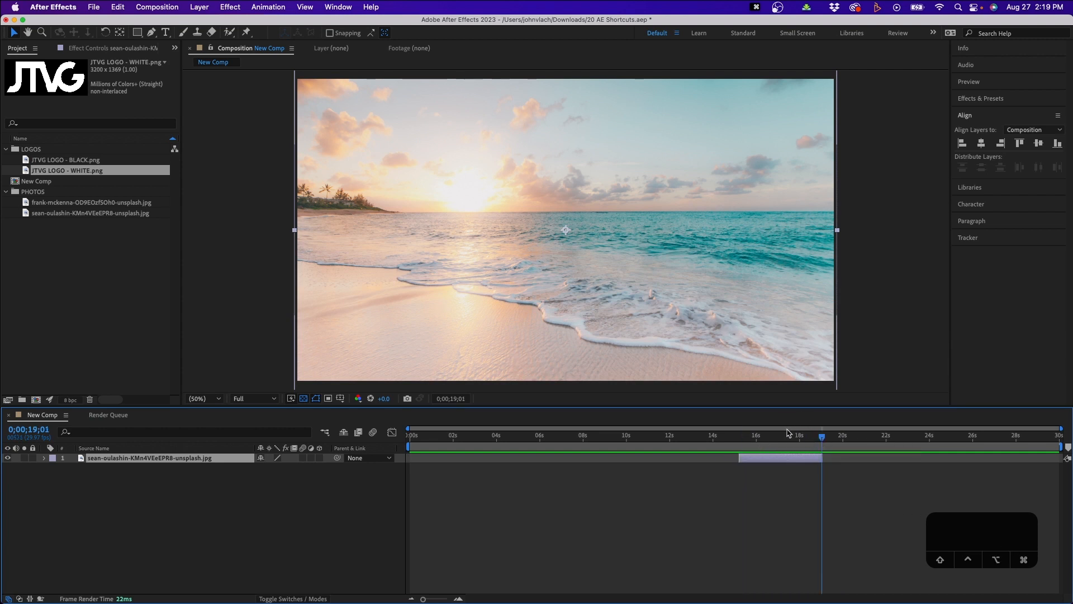
Slide the trimmed photo layer about one second later in time and move it to the composition's start.
{"action": "mouse_move", "coordinate": [766, 457]}
{"action": "left_mouse_down"}
{"action": "mouse_move", "coordinate": [471, 457]}
{"action": "mouse_move", "coordinate": [787, 460]}
{"action": "left_mouse_up"}
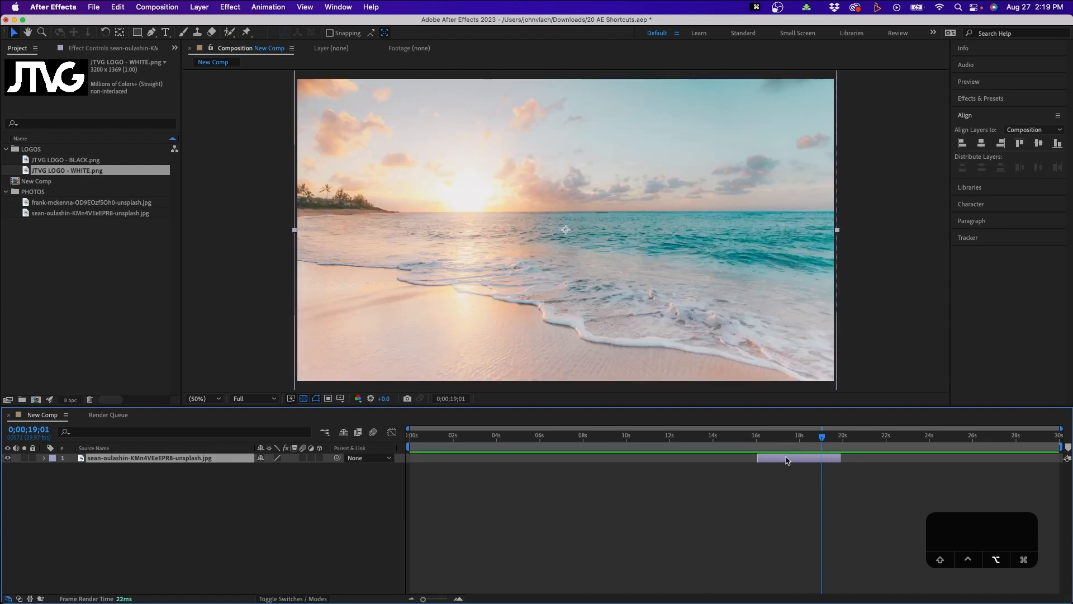
{"action": "key", "text": "alt+Home"}
{"action": "key", "text": "alt+Home"}
{"action": "key", "text": "alt+Home"}
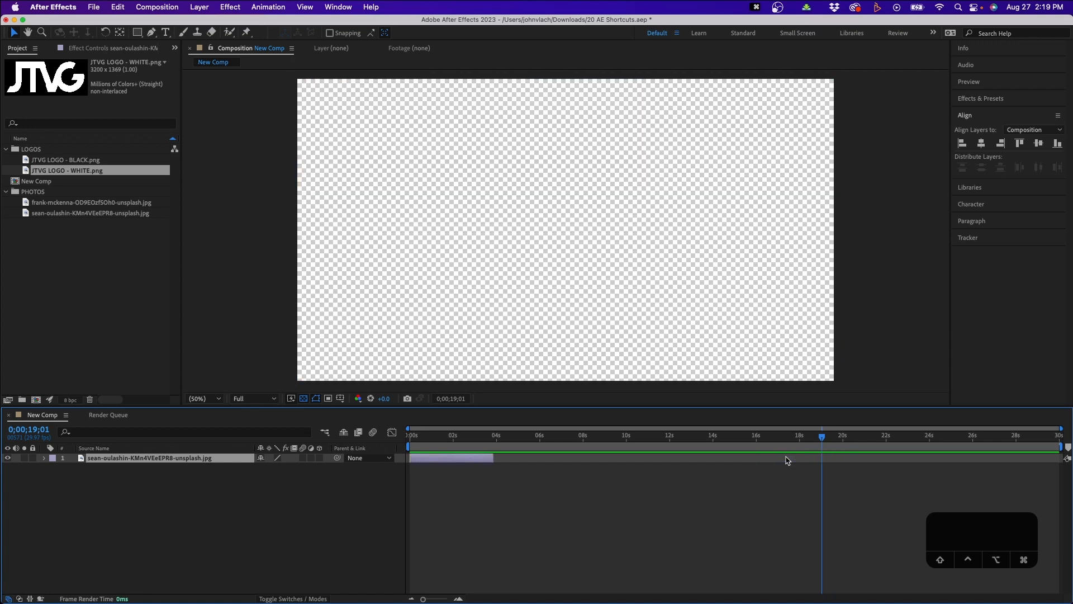
Move the photo layer to the end of the composition and back to the start.
{"action": "left_click_drag", "start_coordinate": [478, 435], "coordinate": [398, 439]}
{"action": "key", "text": "alt+End"}
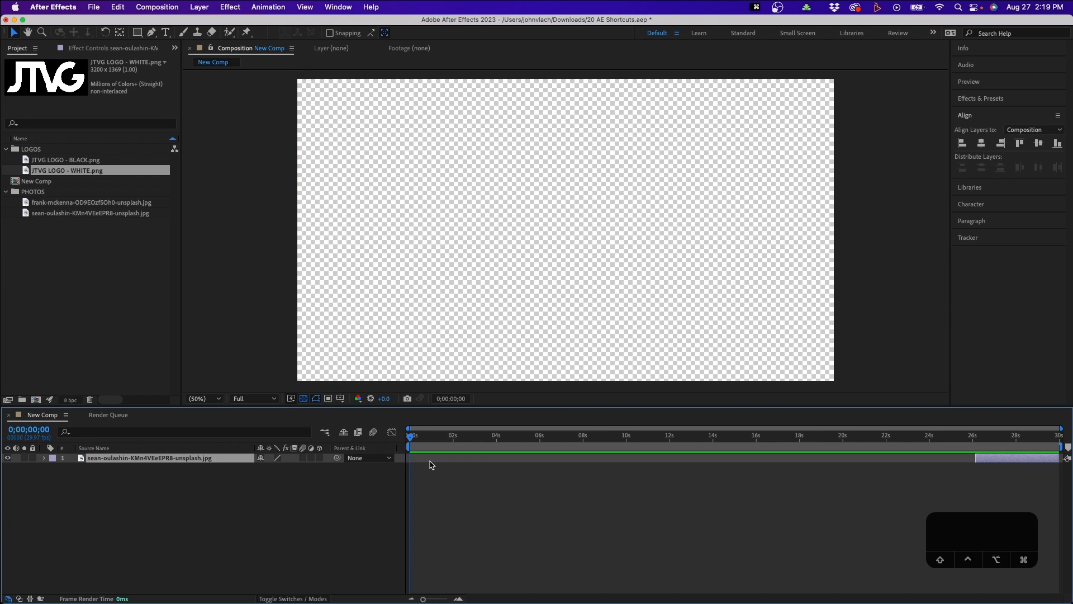
{"action": "left_click_drag", "start_coordinate": [1044, 437], "coordinate": [1006, 442]}
{"action": "key", "text": "alt+Home"}
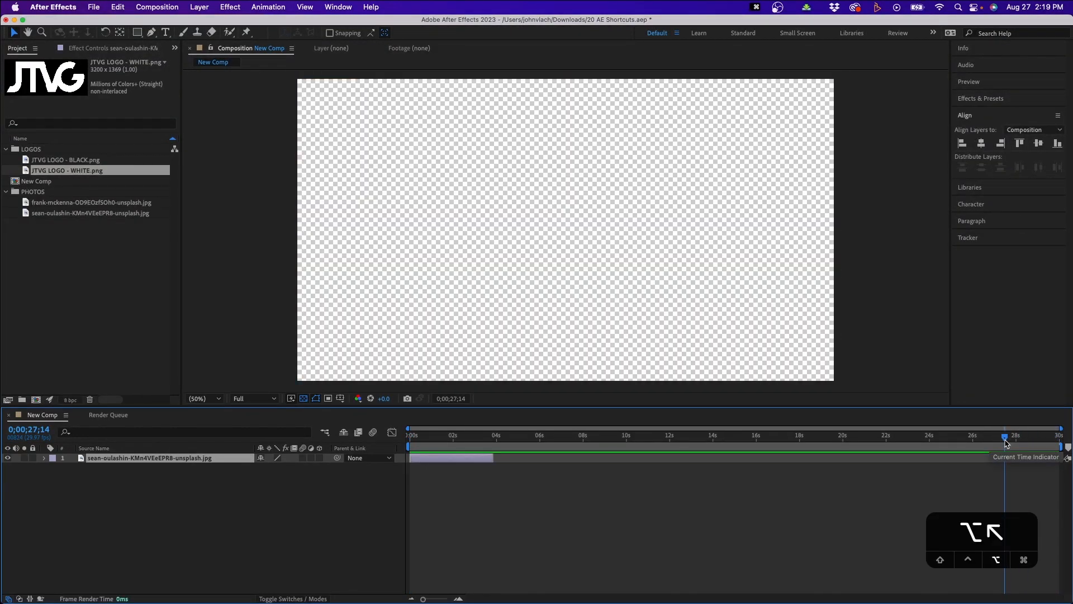
Jump the time indicator back and forth between the photo layer's in point and out point.
{"action": "left_click", "coordinate": [444, 437]}
{"action": "left_click_drag", "start_coordinate": [444, 438], "coordinate": [446, 439]}
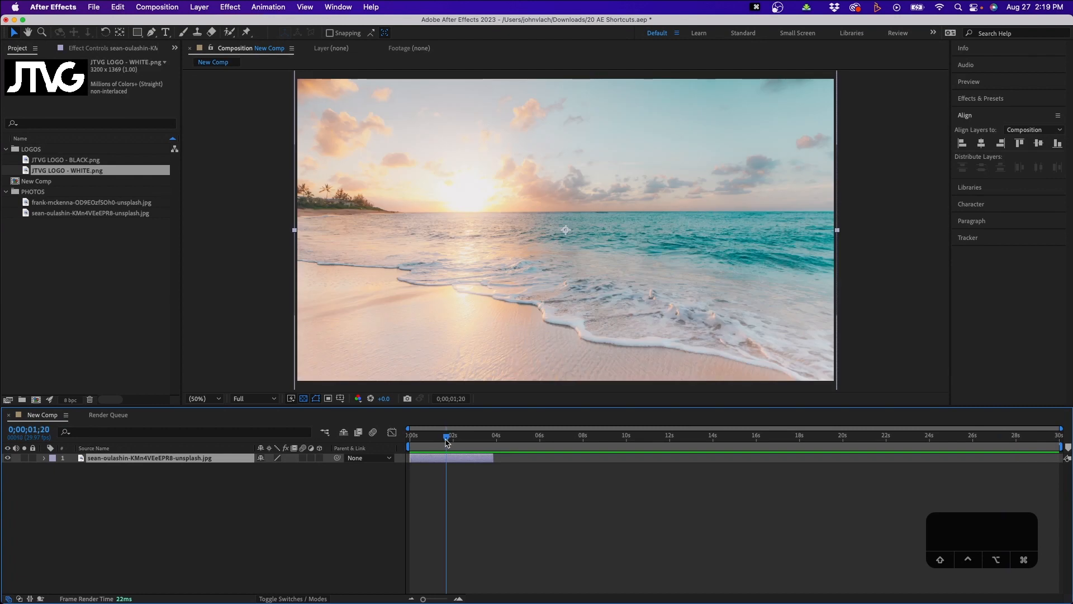
{"action": "key", "text": "i"}
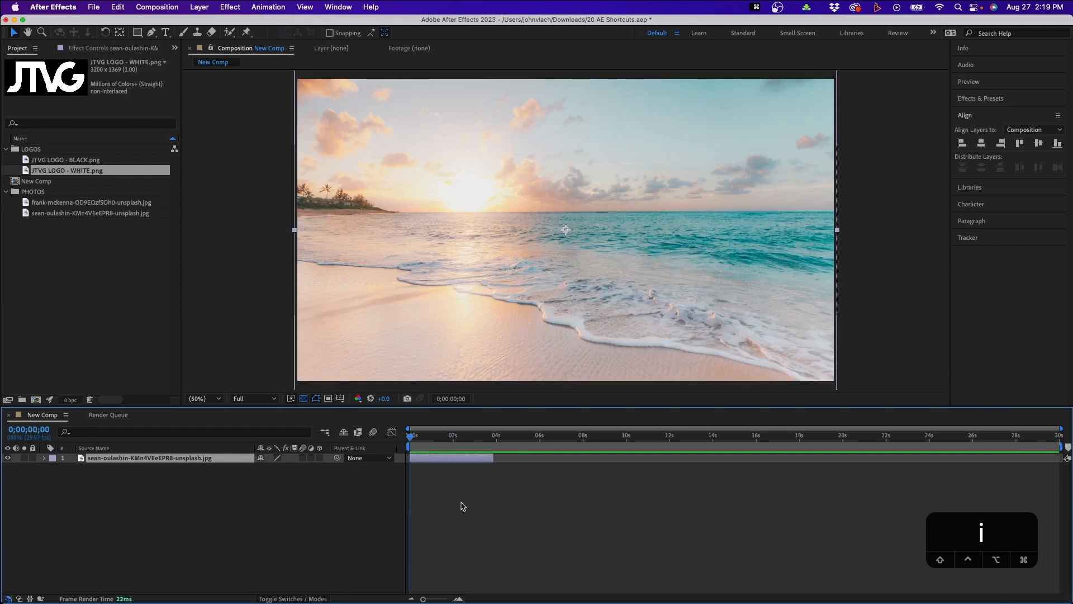
{"action": "key", "text": "o"}
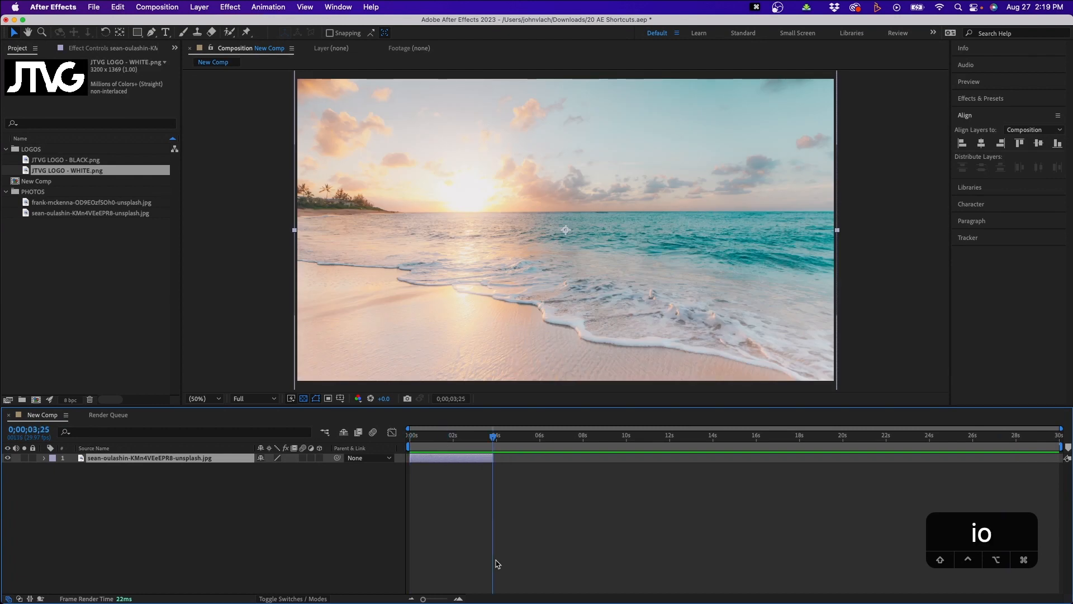
{"action": "key", "text": "i"}
{"action": "key", "text": "o"}
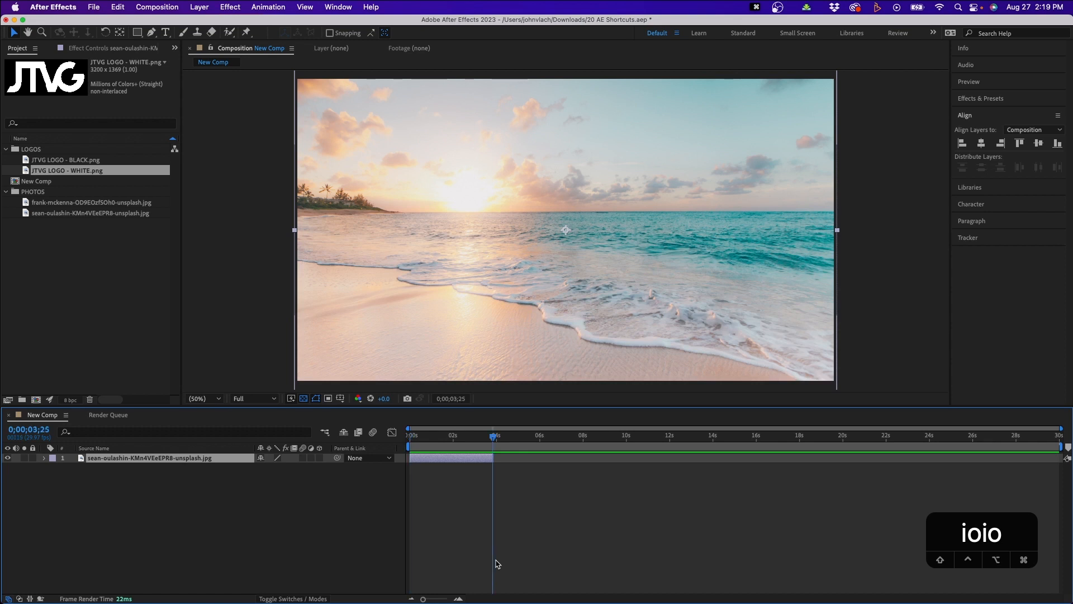
Set the work area to span the photo layer, from 0;00;00;00 to 0;00;03;25.
{"action": "key", "text": "i"}
{"action": "key", "text": "b"}
{"action": "left_click_drag", "start_coordinate": [408, 447], "coordinate": [441, 446]}
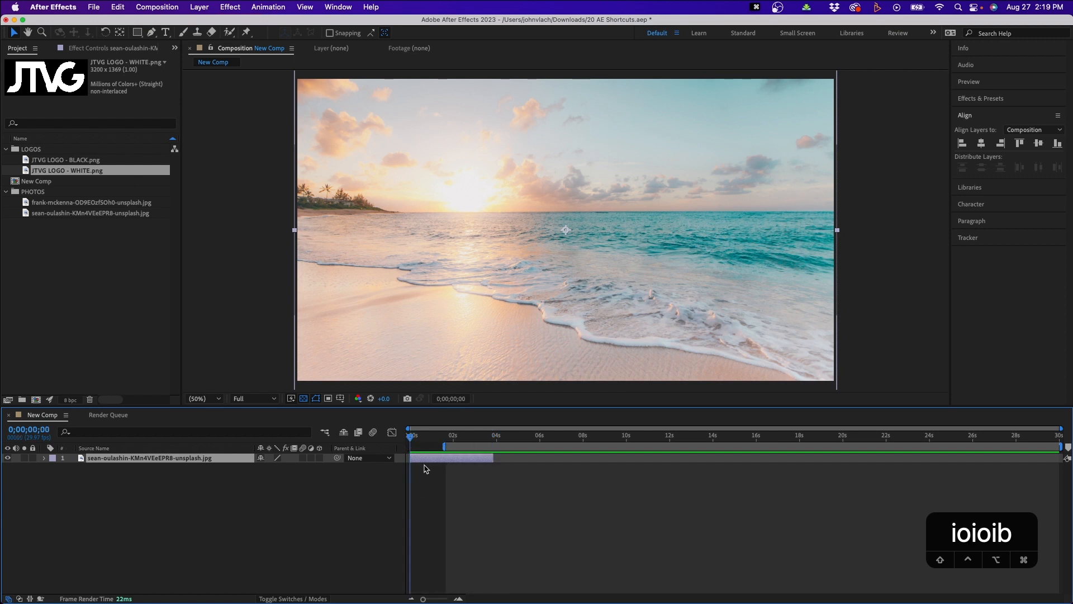
{"action": "key", "text": "b"}
{"action": "key", "text": "o"}
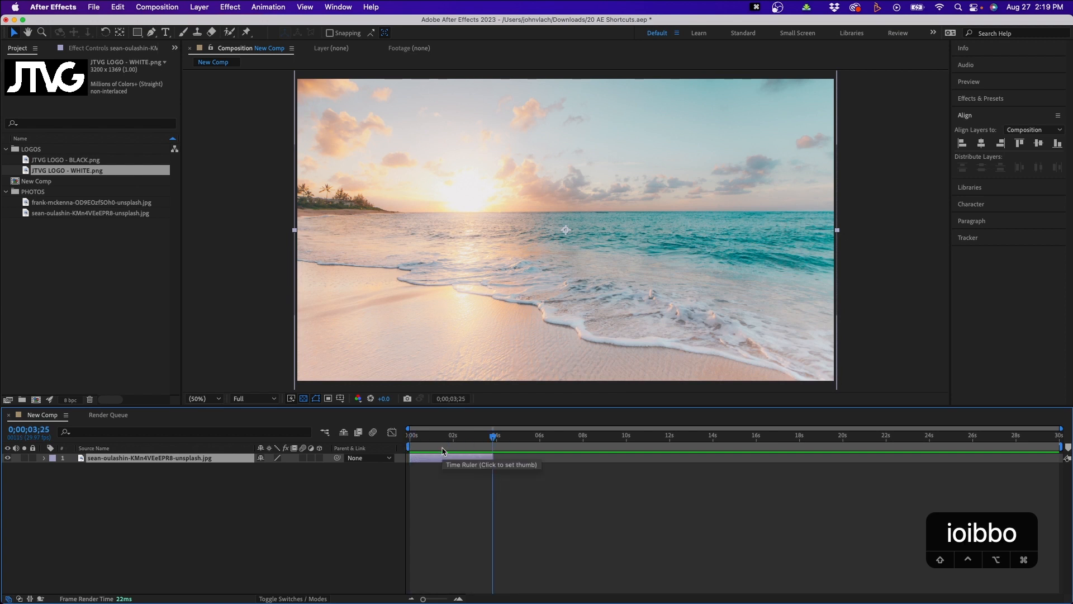
{"action": "key", "text": "n"}
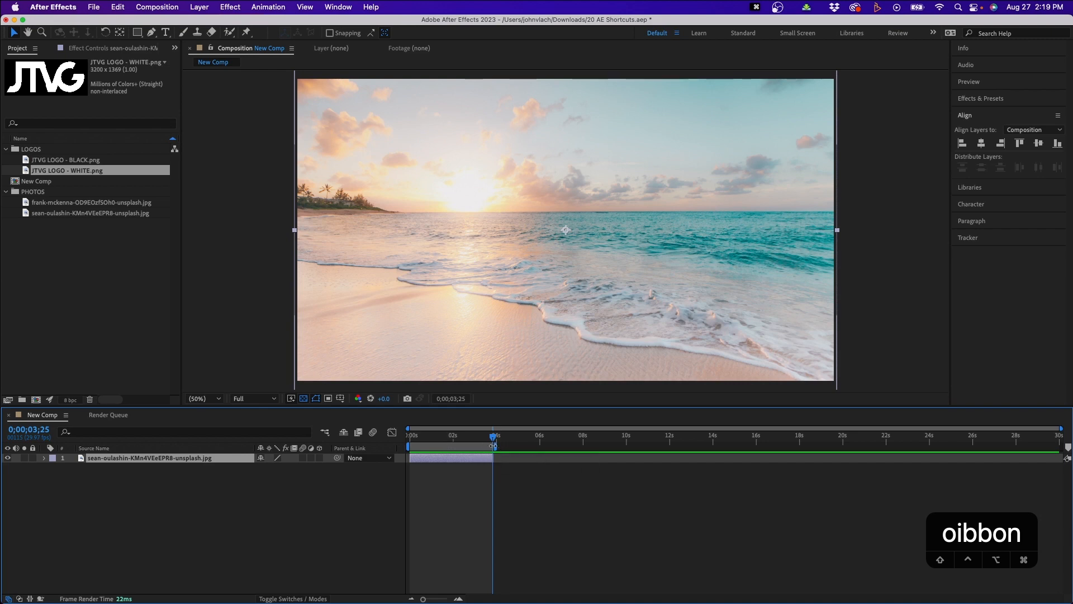
Delete the photo layer and draw a circle with a 36 px stroke near the composition's centre using the Ellipse Tool.
{"action": "key", "text": "BackSpace"}
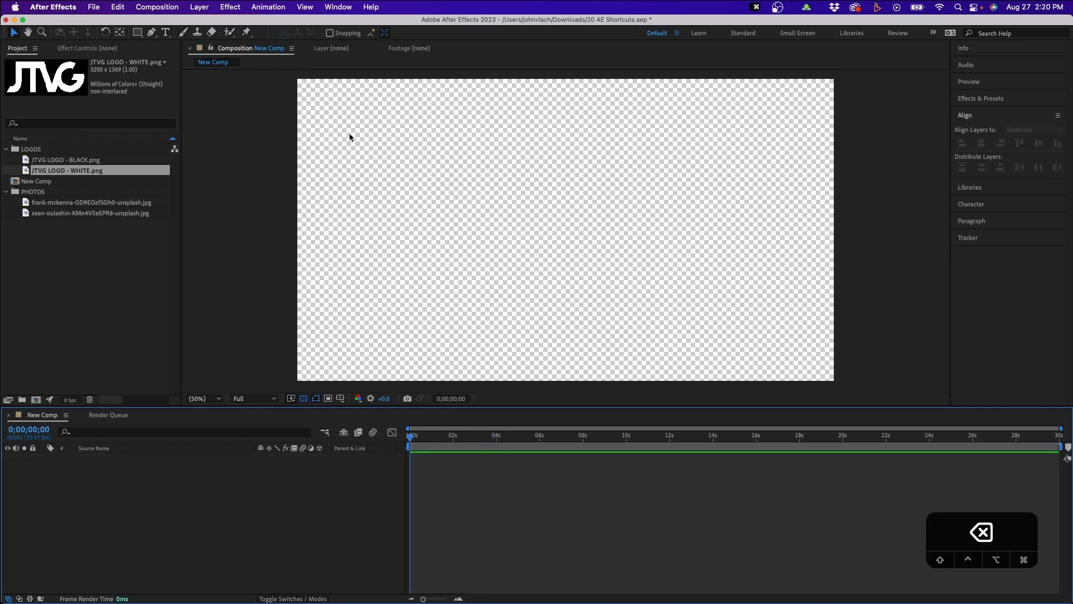
{"action": "left_click", "coordinate": [137, 32]}
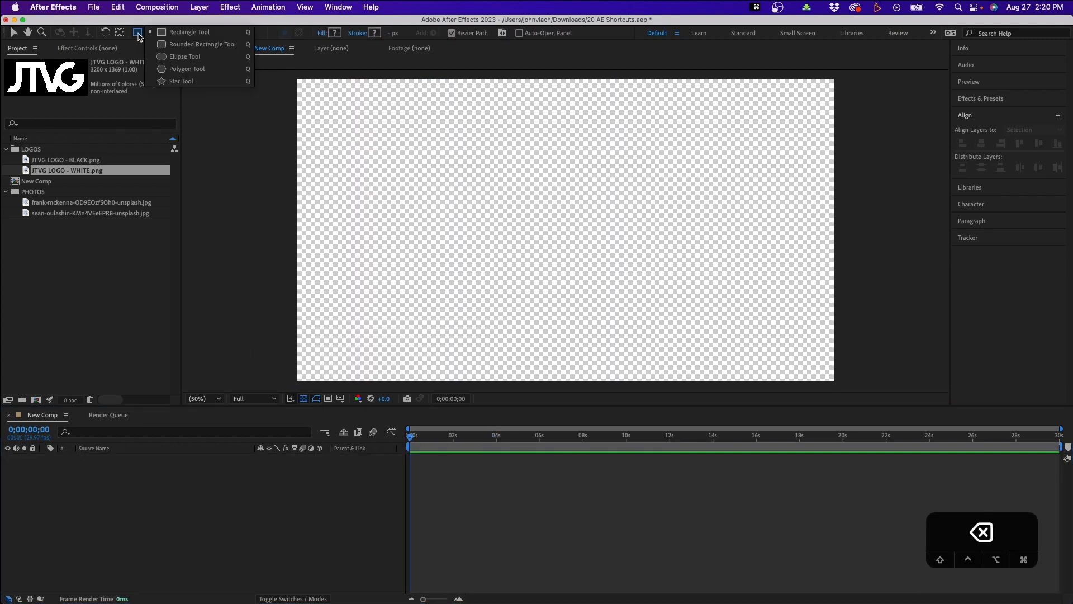
{"action": "left_click", "coordinate": [181, 57]}
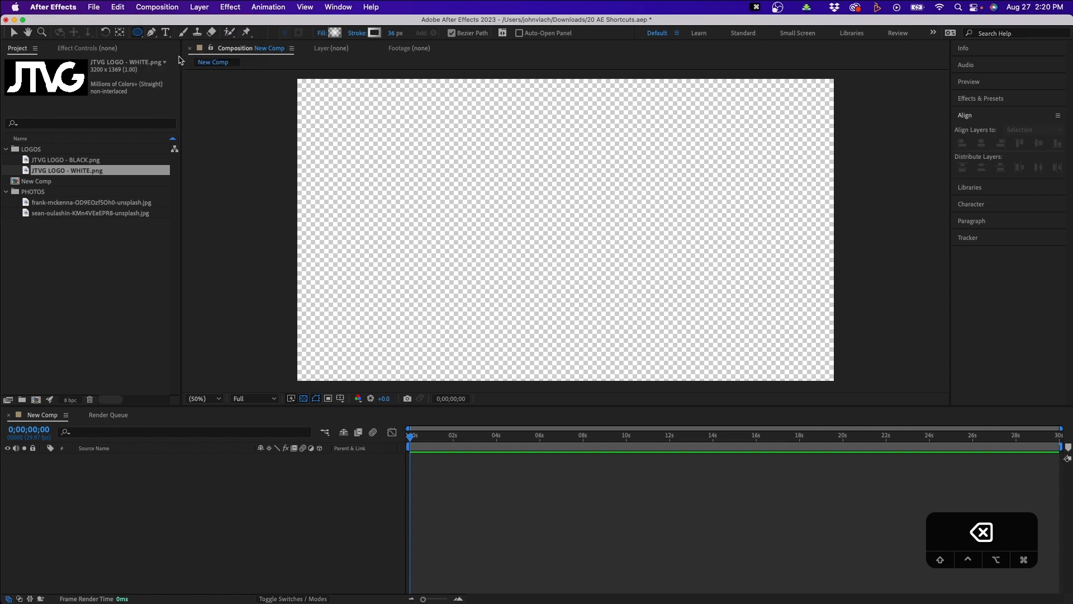
{"action": "left_click_drag", "start_coordinate": [486, 156], "coordinate": [653, 238]}
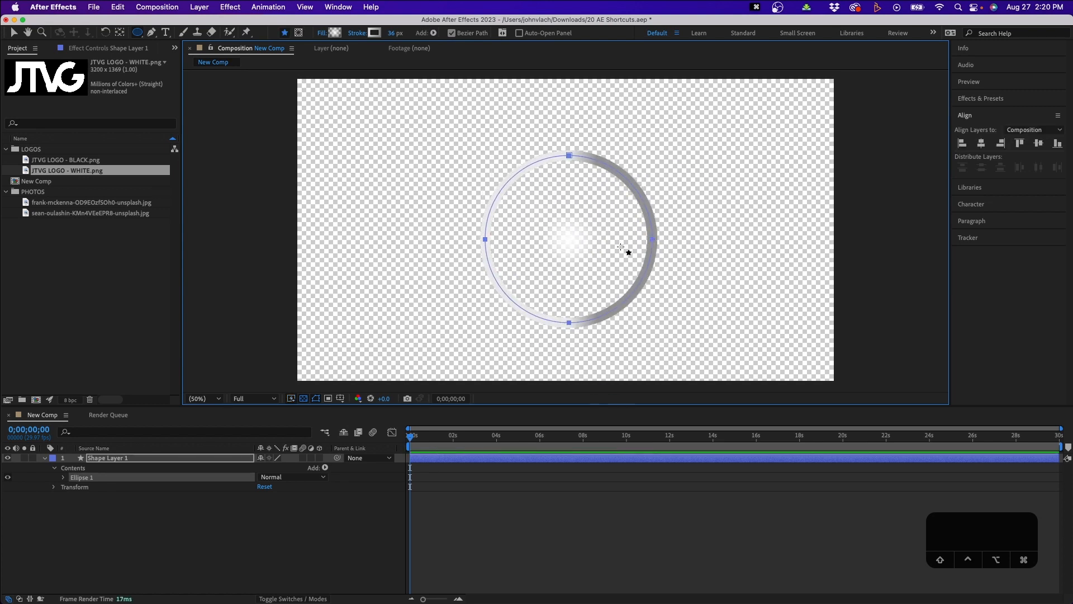
Change the circle's fill to solid red and set its stroke to none.
{"action": "key", "text": "v"}
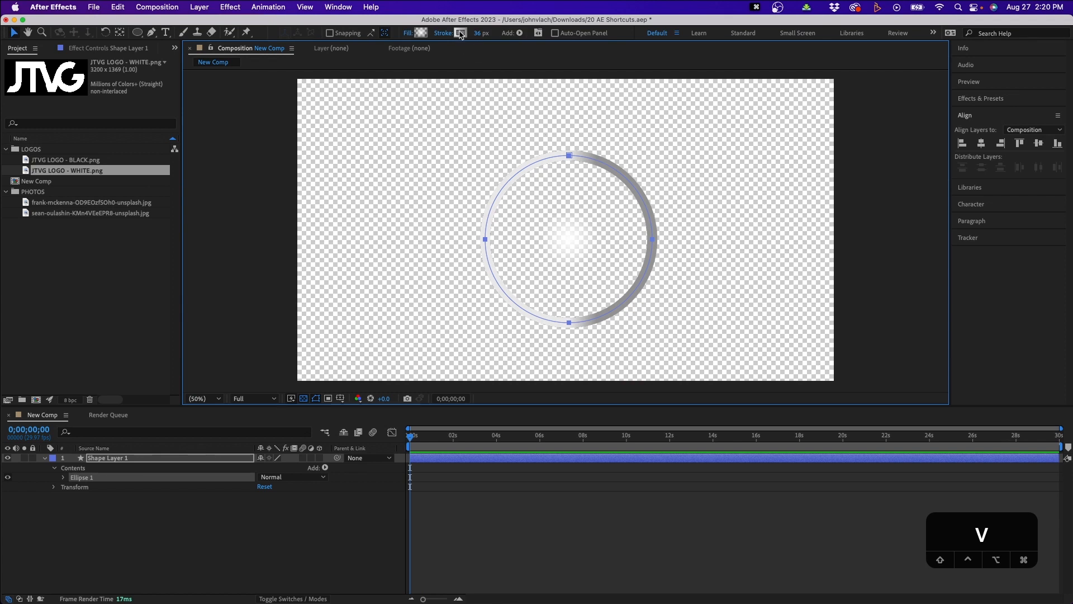
{"action": "left_click", "coordinate": [420, 34], "text": "alt"}
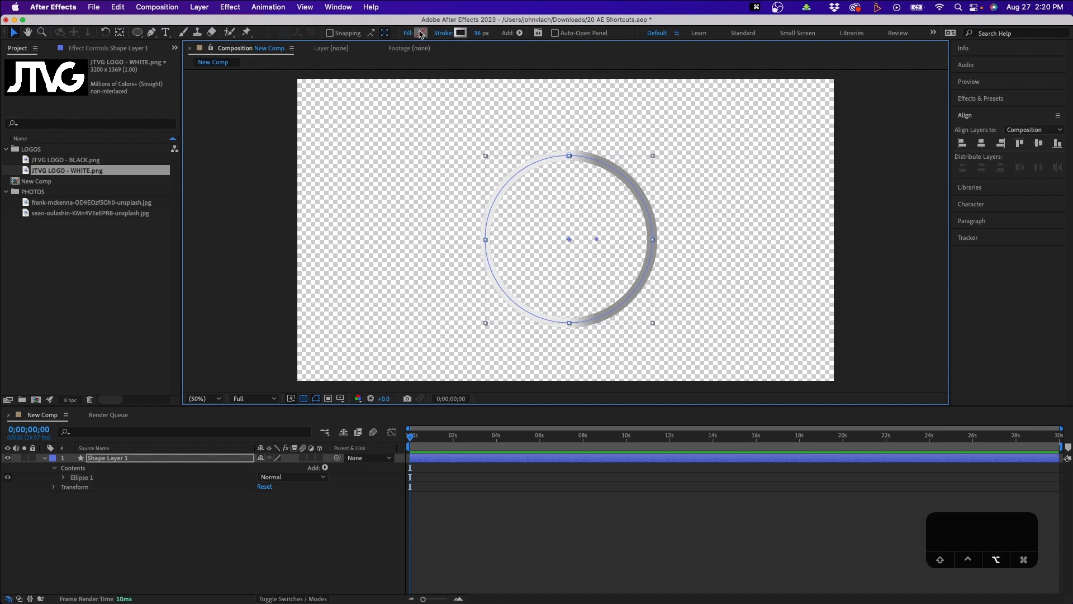
{"action": "left_click", "coordinate": [459, 34], "text": "alt"}
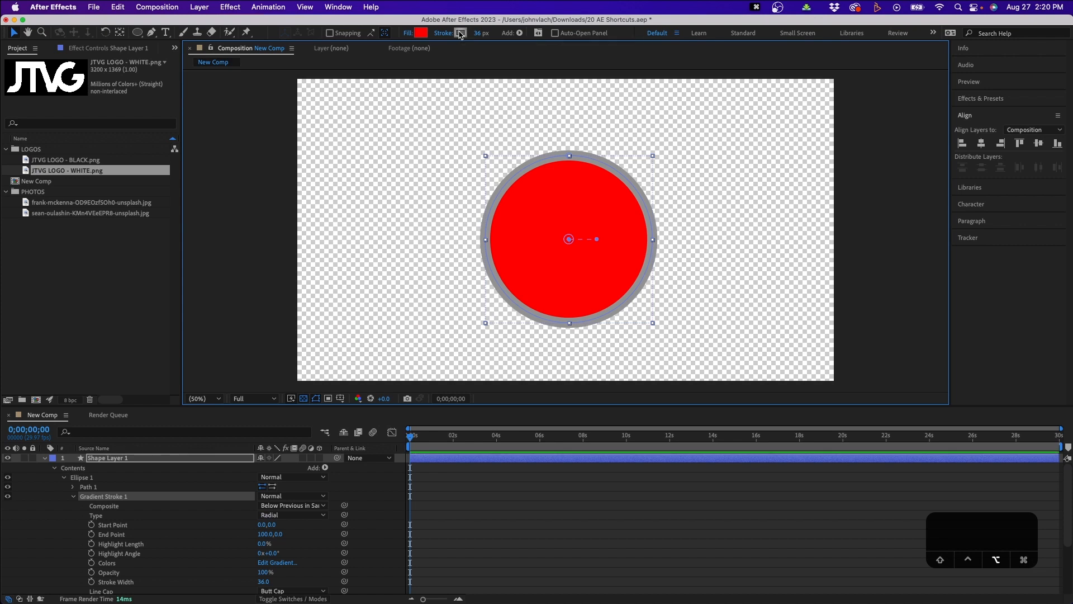
{"action": "left_click", "coordinate": [459, 34], "text": "alt"}
{"action": "left_click", "coordinate": [459, 34], "text": "alt"}
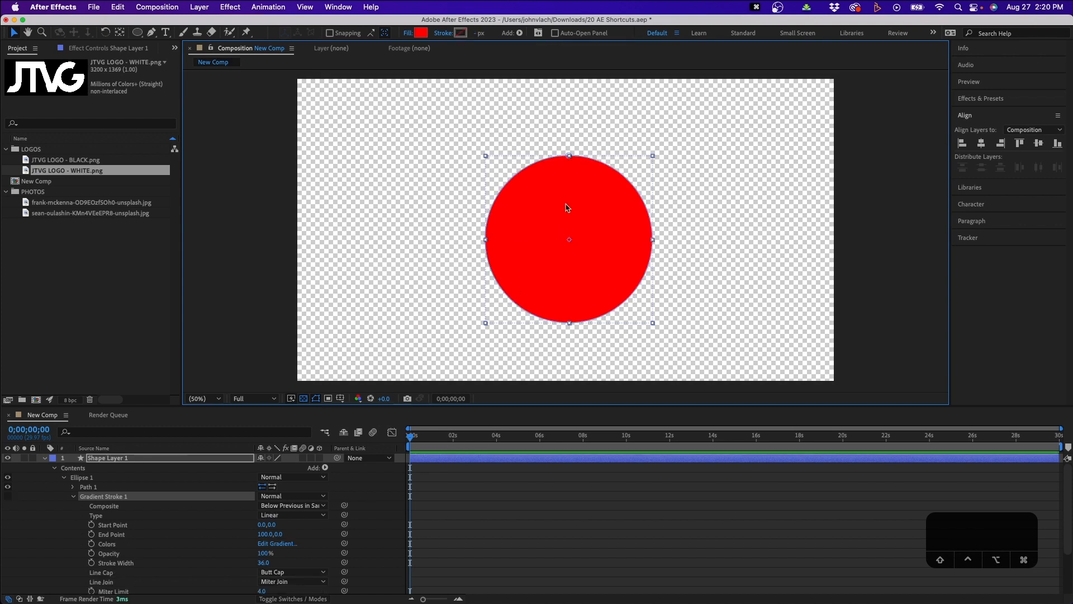
{"action": "left_click", "coordinate": [627, 582]}
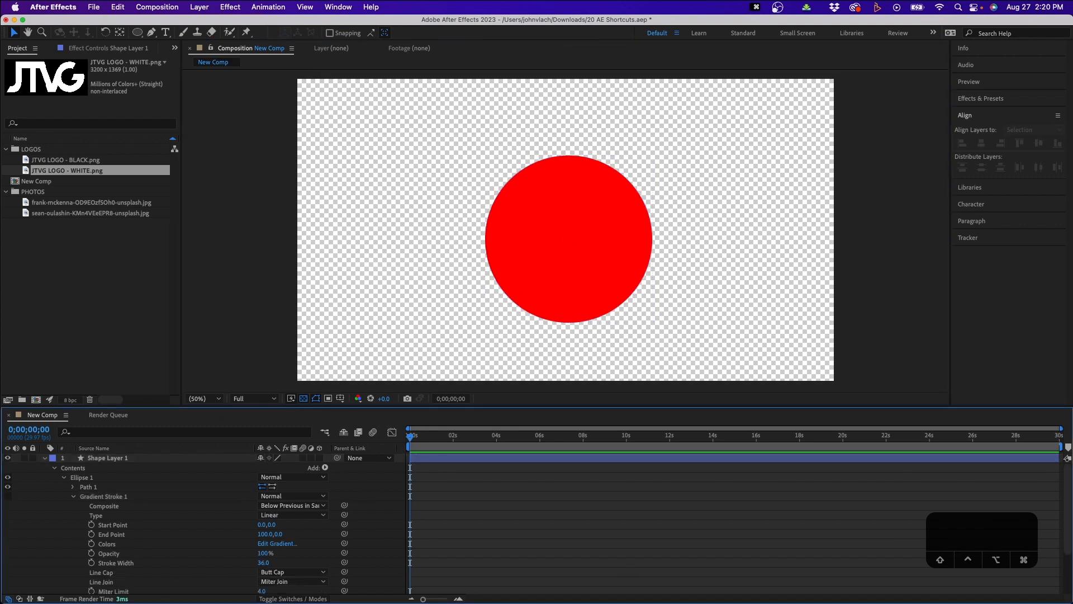
Centre the anchor point of the circle's shape layer on the shape.
{"action": "key", "text": "y"}
{"action": "left_click", "coordinate": [576, 458]}
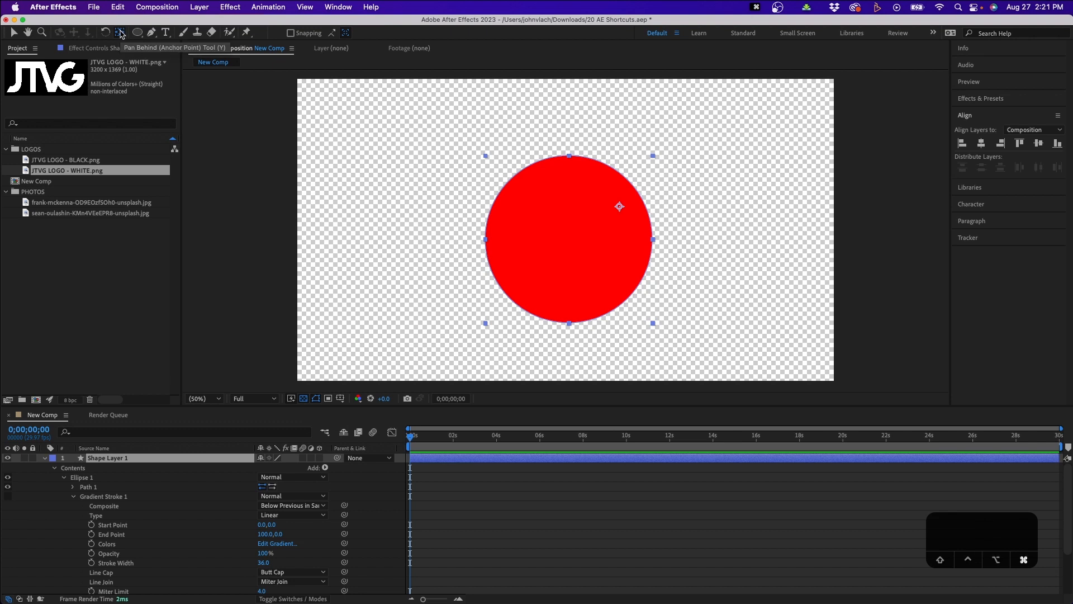
{"action": "key", "text": "super+alt+Home"}
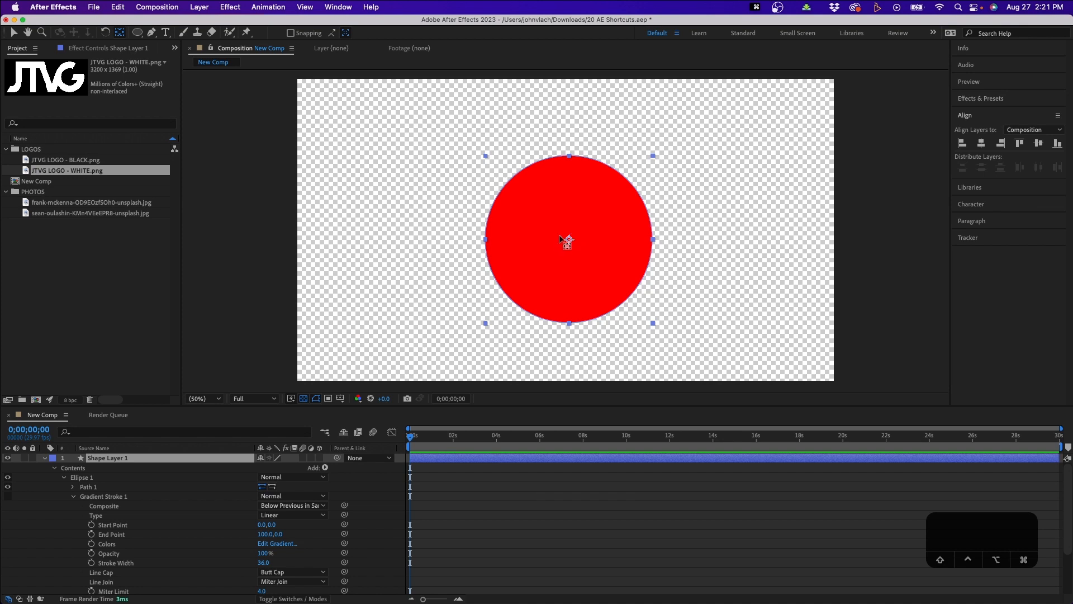
Enable Center Anchor Point in New Shape Layers in the General preferences.
{"action": "left_click", "coordinate": [49, 6]}
{"action": "mouse_move", "coordinate": [50, 42]}
{"action": "left_click", "coordinate": [246, 42]}
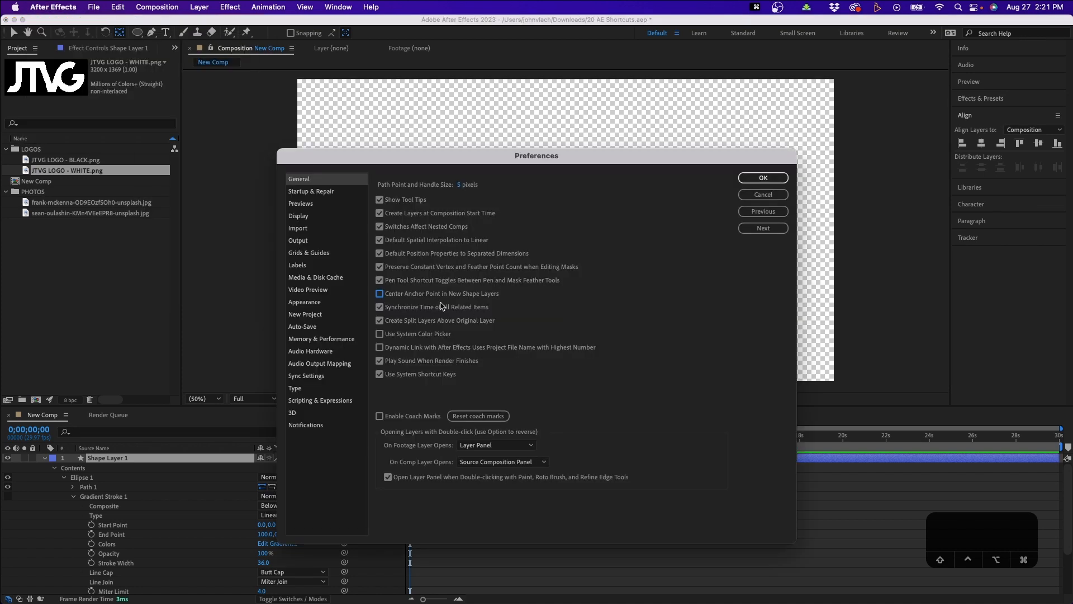
{"action": "left_click", "coordinate": [380, 294]}
{"action": "left_click", "coordinate": [757, 179]}
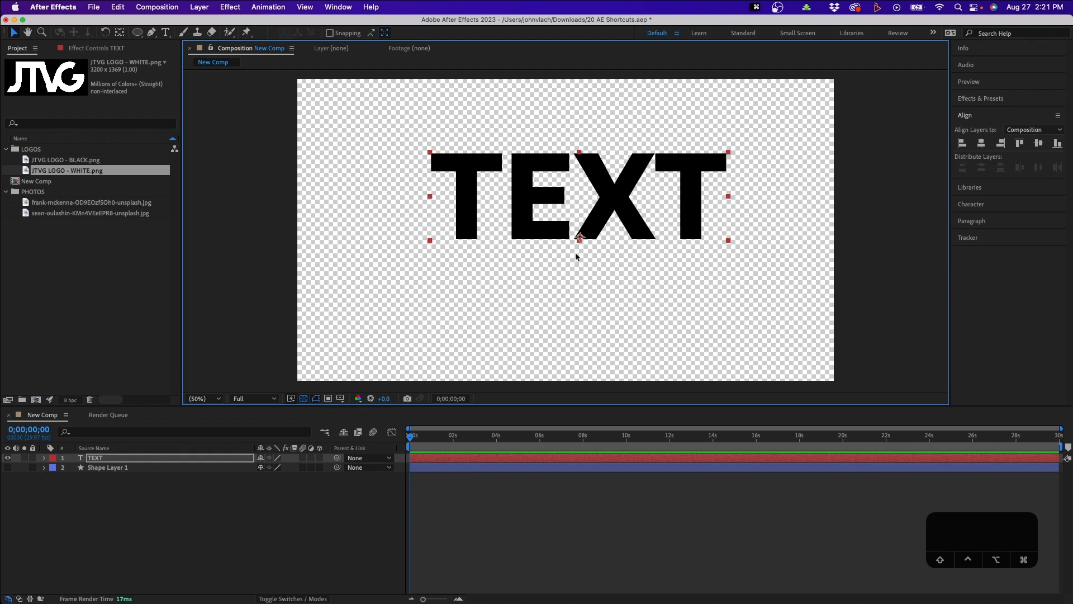
Centre the TEXT layer's anchor point, and move it to the text's top-centre edge with the Pan Behind Tool.
{"action": "left_click", "coordinate": [121, 34]}
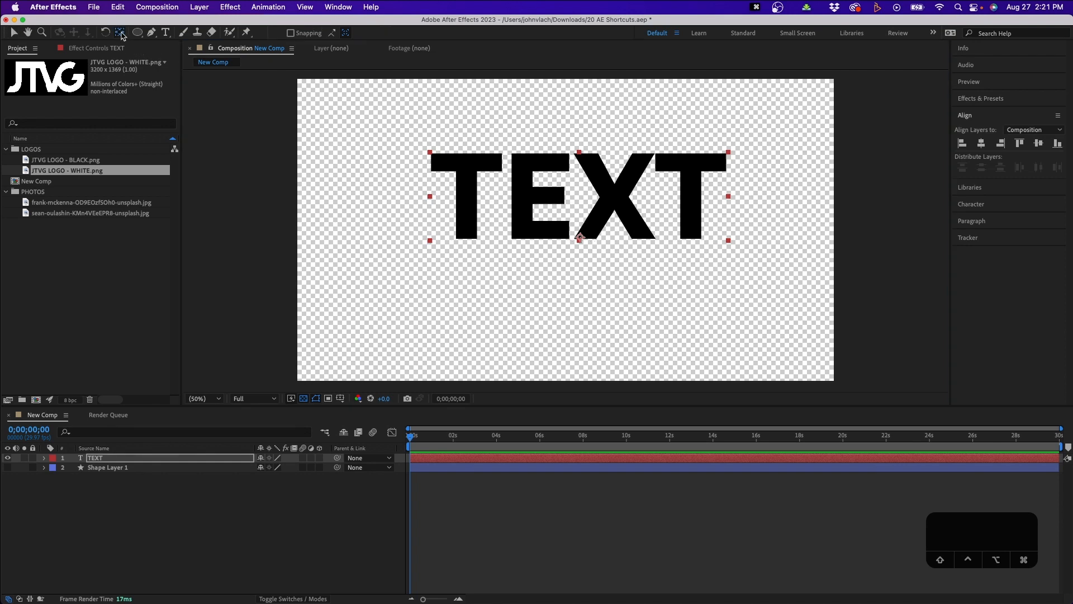
{"action": "key", "text": "super+alt+Home"}
{"action": "left_click_drag", "start_coordinate": [578, 196], "coordinate": [584, 162]}
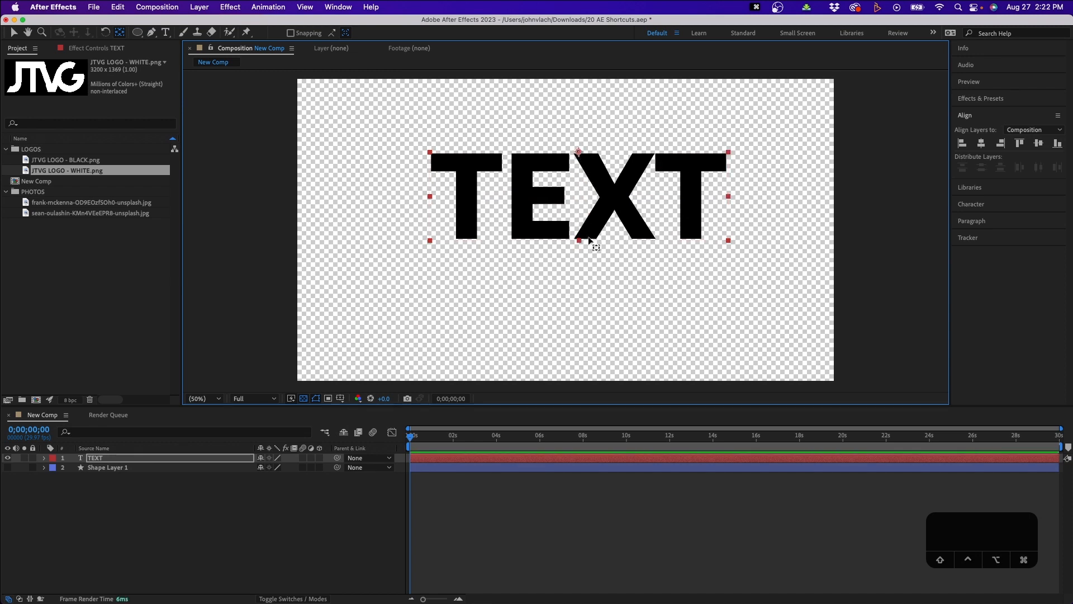
Show and hide the circle layer's keyframed properties.
{"action": "key", "text": "u"}
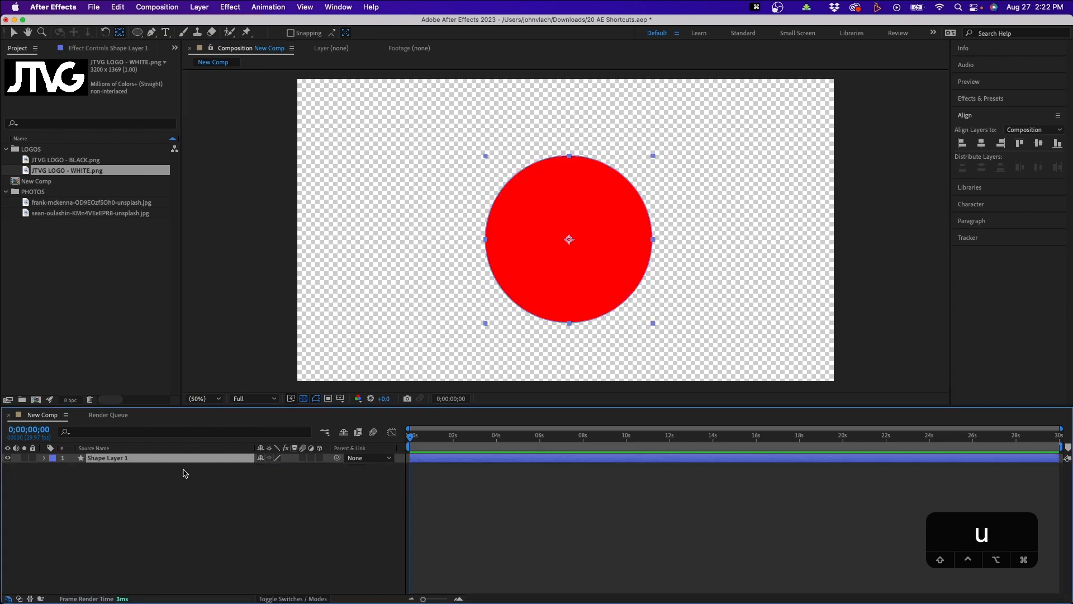
{"action": "key", "text": "u"}
{"action": "key", "text": "u"}
{"action": "key", "text": "u"}
{"action": "key", "text": "u"}
{"action": "key", "text": "u"}
Reveal the Scale, Opacity, Rotation, Position and Anchor Point properties together on the circle layer.
{"action": "key", "text": "s"}
{"action": "key", "text": "shift+t"}
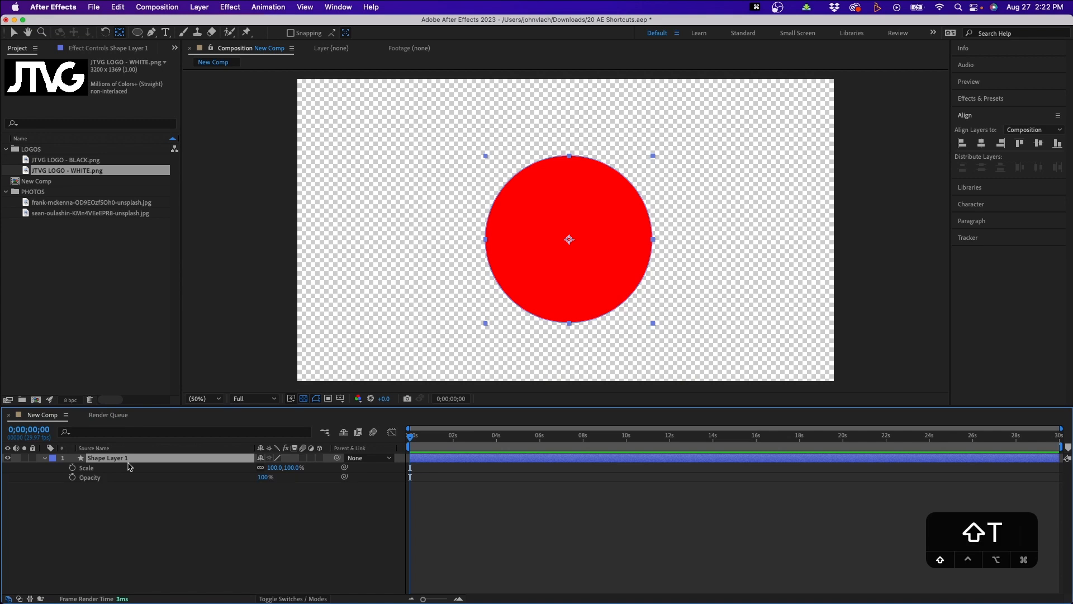
{"action": "key", "text": "shift+r"}
{"action": "key", "text": "shift+p"}
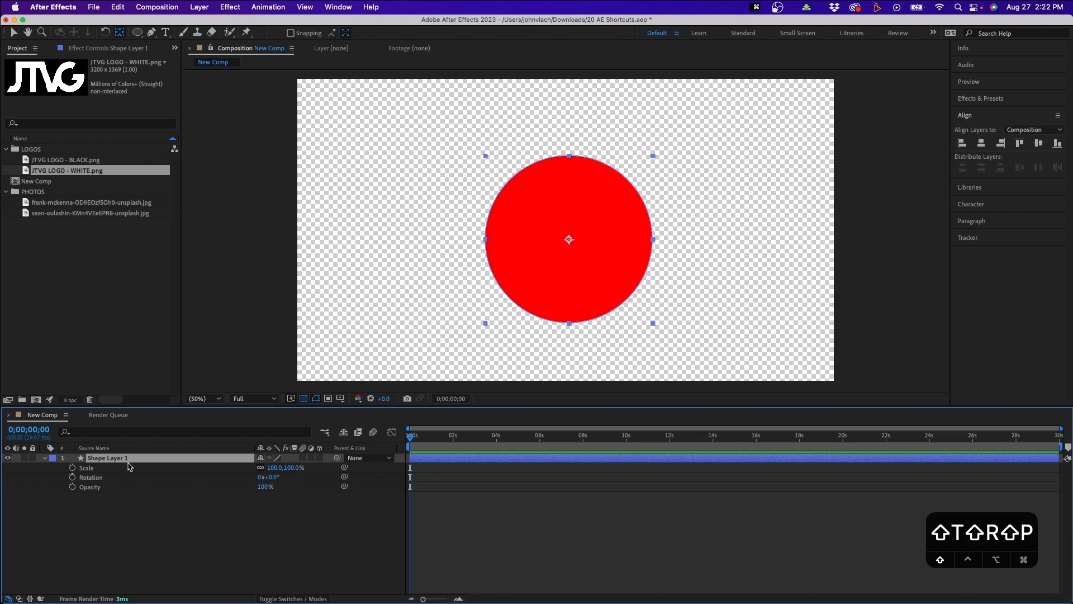
{"action": "key", "text": "shift+a"}
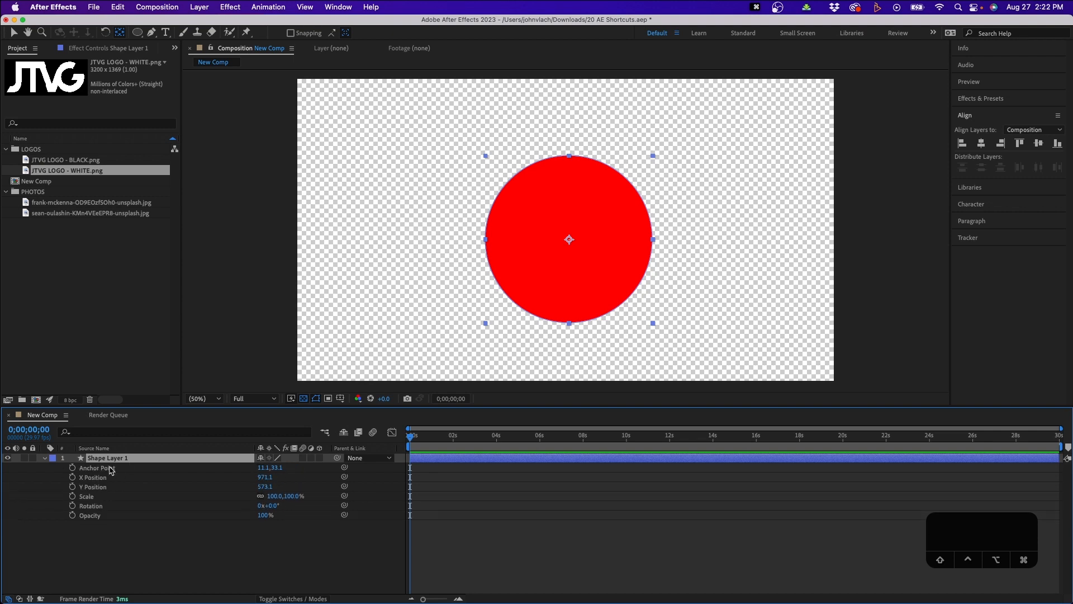
Hide Anchor Point, Opacity and Position on the circle layer, leaving only Scale and Rotation listed.
{"action": "key", "text": "shift+a"}
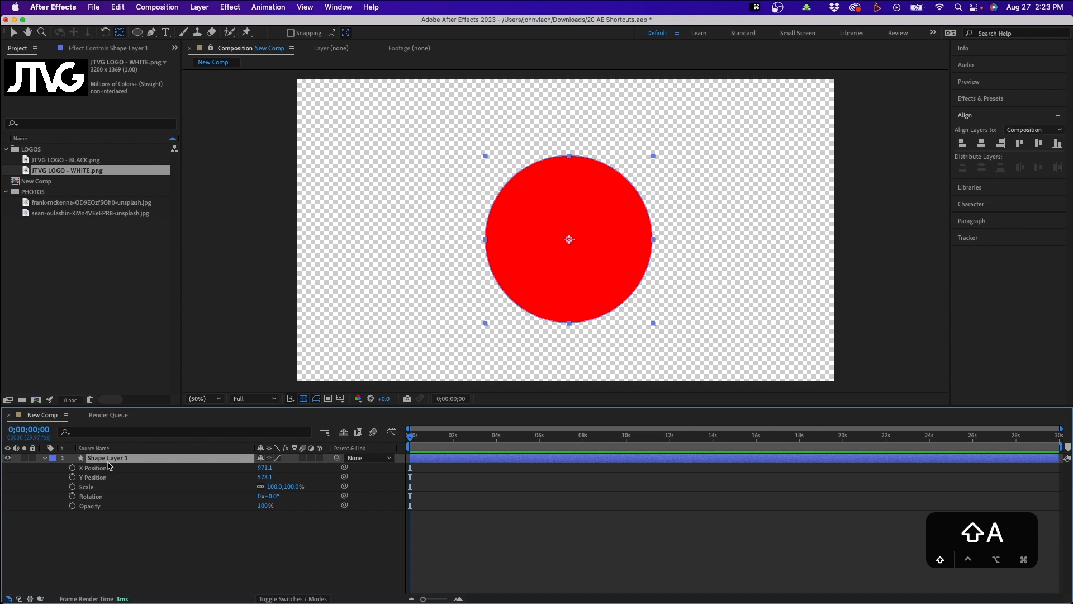
{"action": "key", "text": "shift+t"}
{"action": "key", "text": "shift+p"}
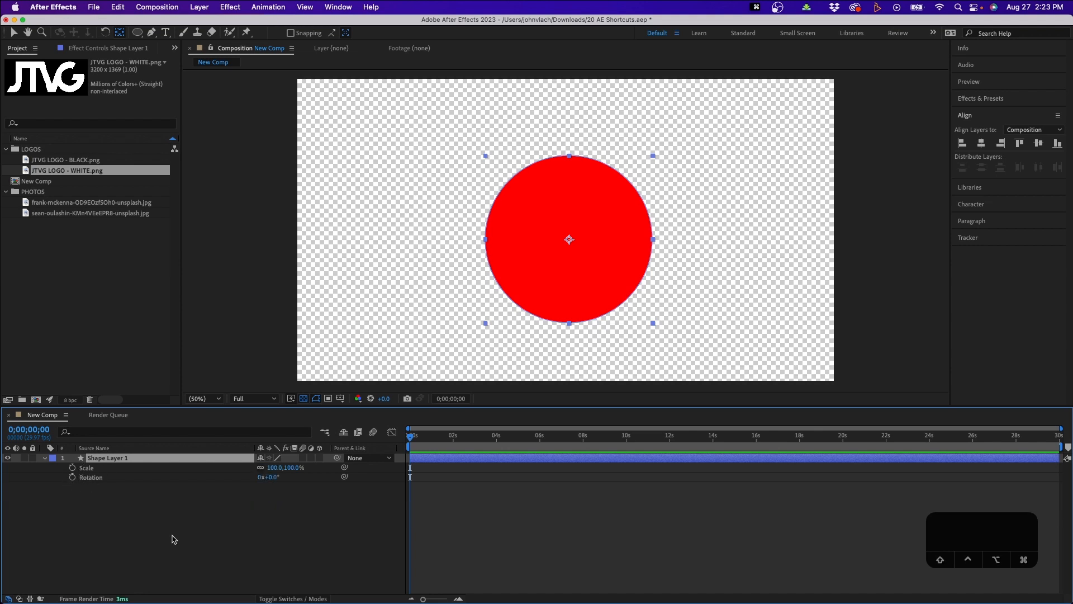
Add a Scale keyframe to the circle layer at 0;00;00;00 and set it to 0%.
{"action": "key", "text": "alt+shift+s"}
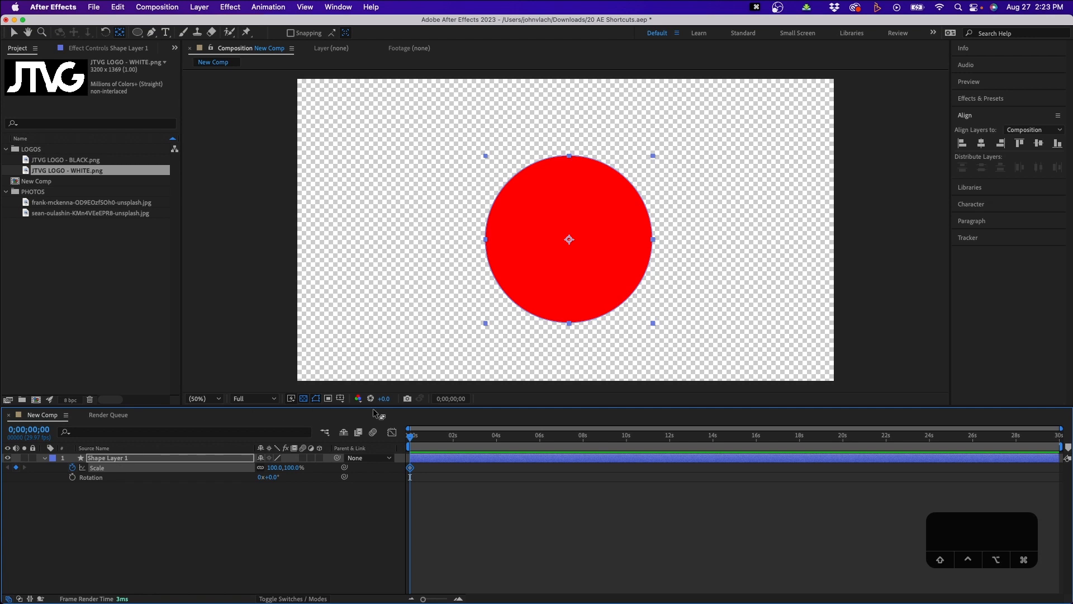
{"action": "left_click", "coordinate": [274, 467]}
{"action": "type", "text": "00"}
{"action": "key", "text": "Return"}
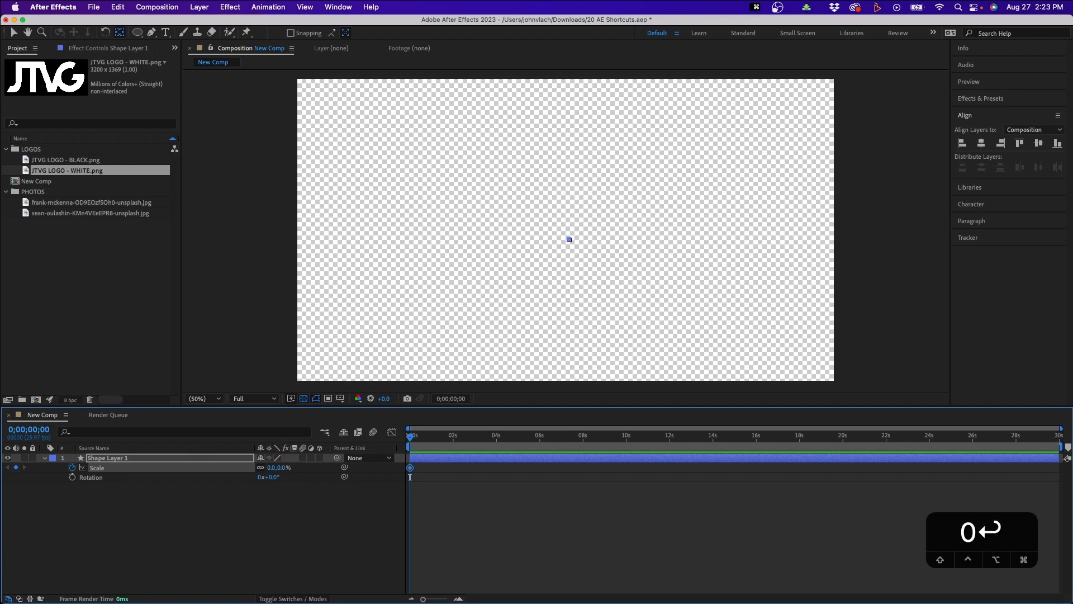
Add a second Scale keyframe to the circle layer at 0;00;00;29 and set it to 100%.
{"action": "left_click", "coordinate": [434, 436]}
{"action": "left_click_drag", "start_coordinate": [435, 439], "coordinate": [430, 437]}
{"action": "key", "text": "alt+shift+s"}
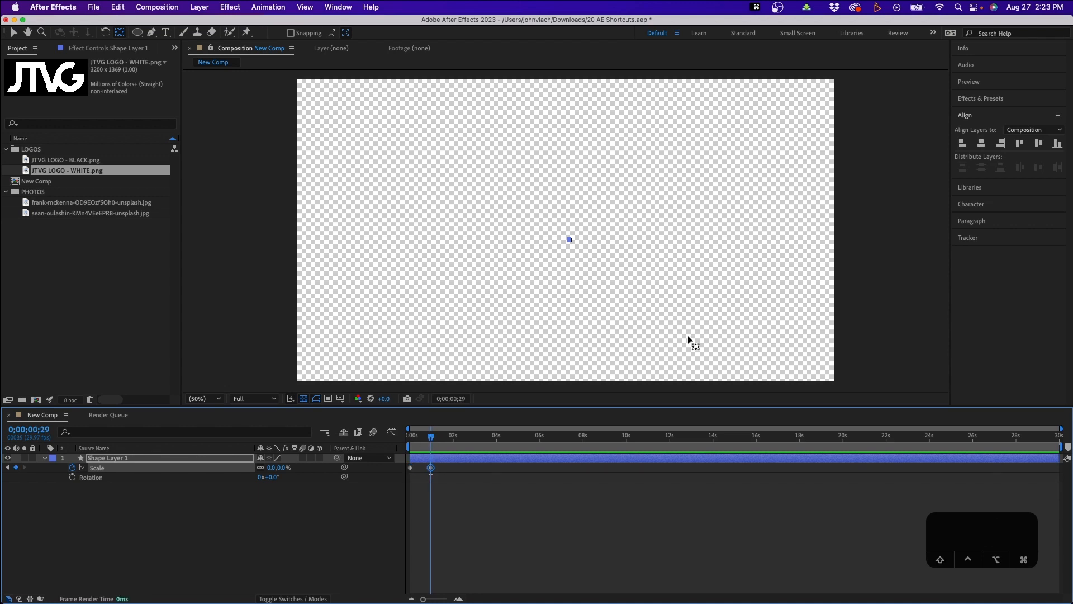
{"action": "left_click", "coordinate": [270, 468]}
{"action": "type", "text": "100"}
{"action": "key", "text": "Return"}
{"action": "key", "text": "BackSpace"}
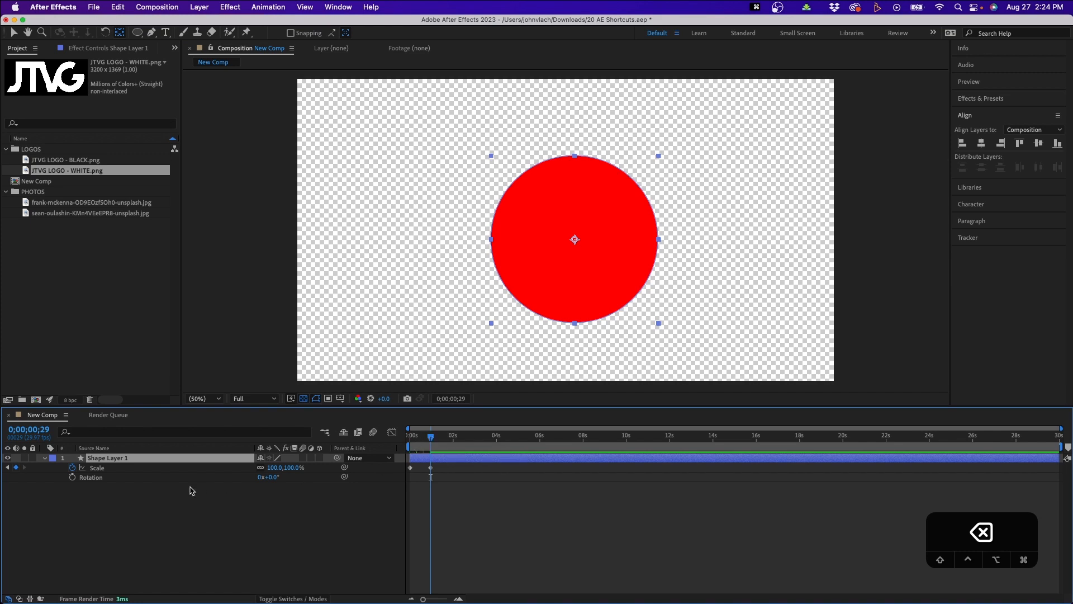
Try scrubbing the circle's Scale value in fine and coarse increments, and undo the changes.
{"action": "left_click_drag", "start_coordinate": [274, 467], "coordinate": [301, 466]}
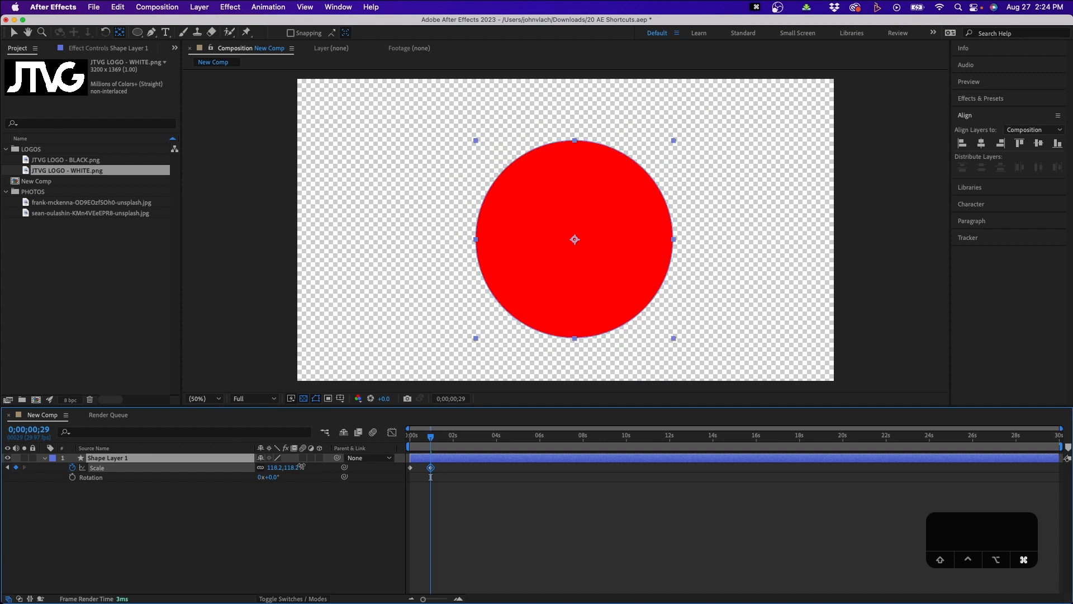
{"action": "mouse_move", "coordinate": [301, 466]}
{"action": "left_mouse_down"}
{"action": "mouse_move", "coordinate": [194, 477]}
{"action": "mouse_move", "coordinate": [327, 465]}
{"action": "mouse_move", "coordinate": [184, 478]}
{"action": "mouse_move", "coordinate": [306, 461]}
{"action": "left_mouse_up"}
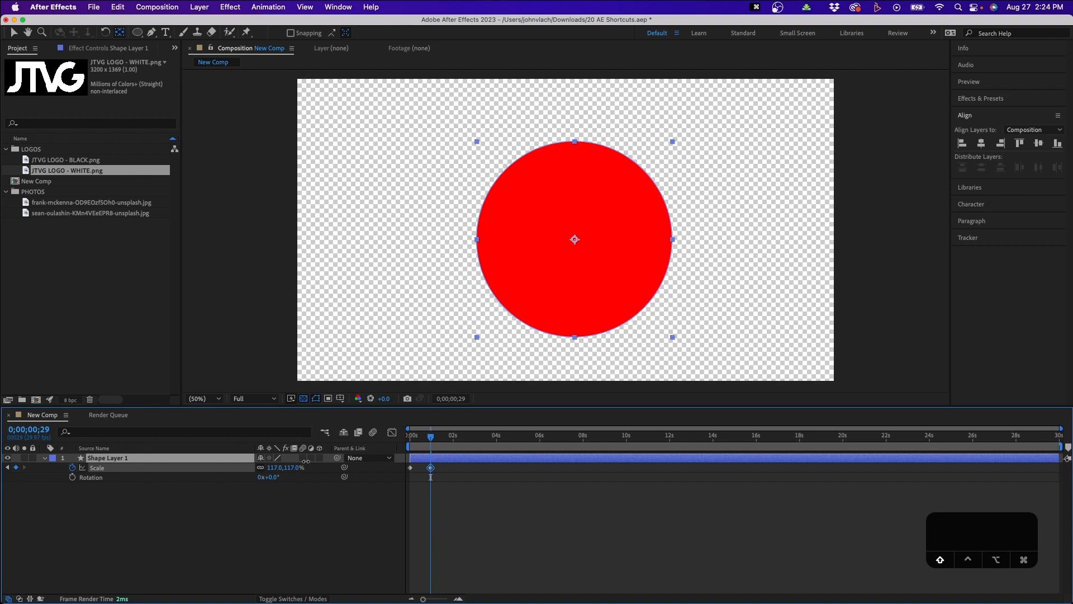
{"action": "mouse_move", "coordinate": [306, 461]}
{"action": "left_mouse_down"}
{"action": "mouse_move", "coordinate": [391, 463]}
{"action": "mouse_move", "coordinate": [287, 467]}
{"action": "mouse_move", "coordinate": [302, 460]}
{"action": "left_mouse_up"}
{"action": "key", "text": "super+z"}
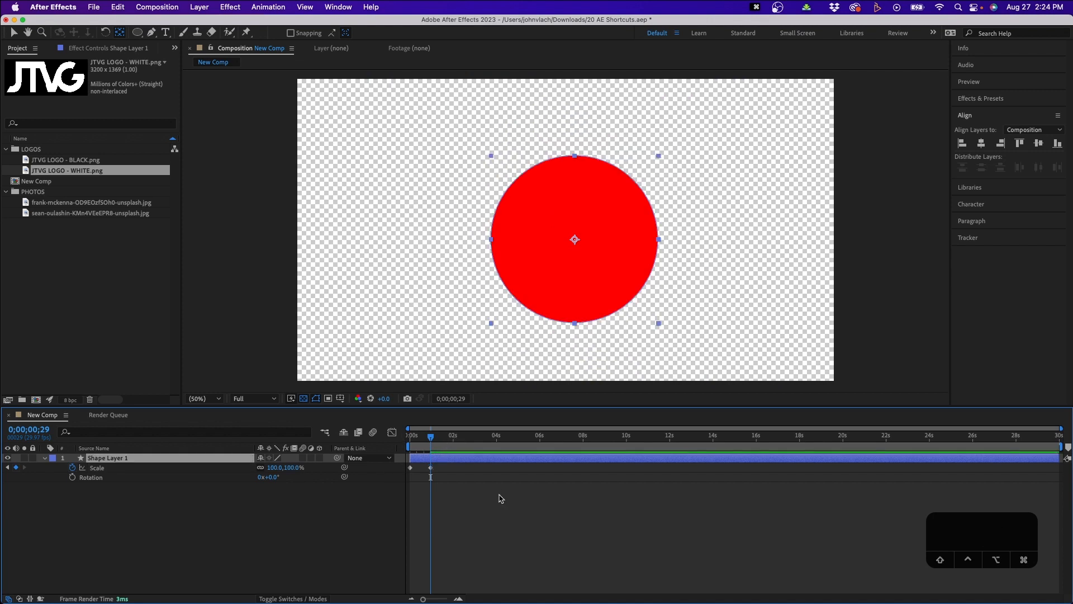
Advance the time indicator in ten-frame jumps to 0;00;01;29 and set the circle's Scale to 0% there.
{"action": "key", "text": "super+shift+Right"}
{"action": "key", "text": "super+shift+Right"}
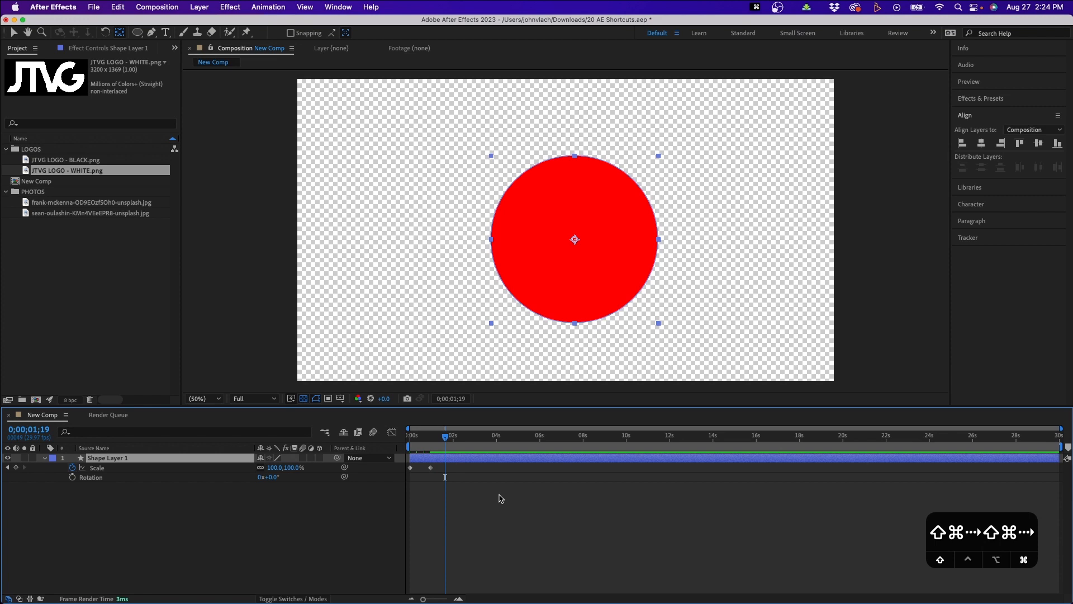
{"action": "key", "text": "super+shift+Right"}
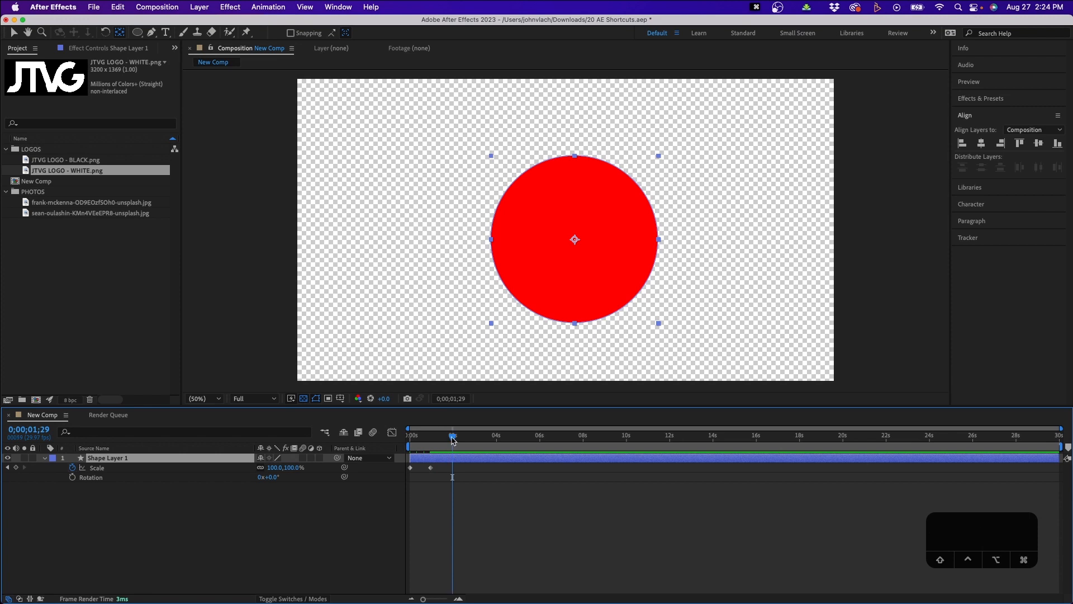
{"action": "left_click", "coordinate": [292, 467]}
{"action": "type", "text": "00"}
{"action": "key", "text": "Return"}
{"action": "left_click", "coordinate": [352, 547]}
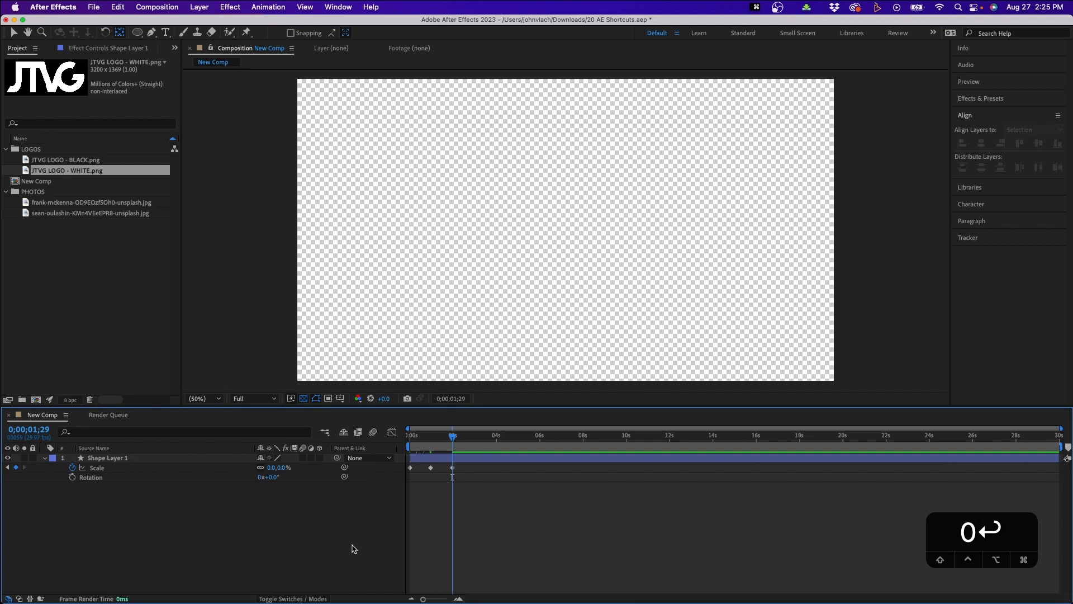
Apply Easy Ease to the circle's middle Scale keyframe at 0;00;00;29.
{"action": "left_click", "coordinate": [430, 468]}
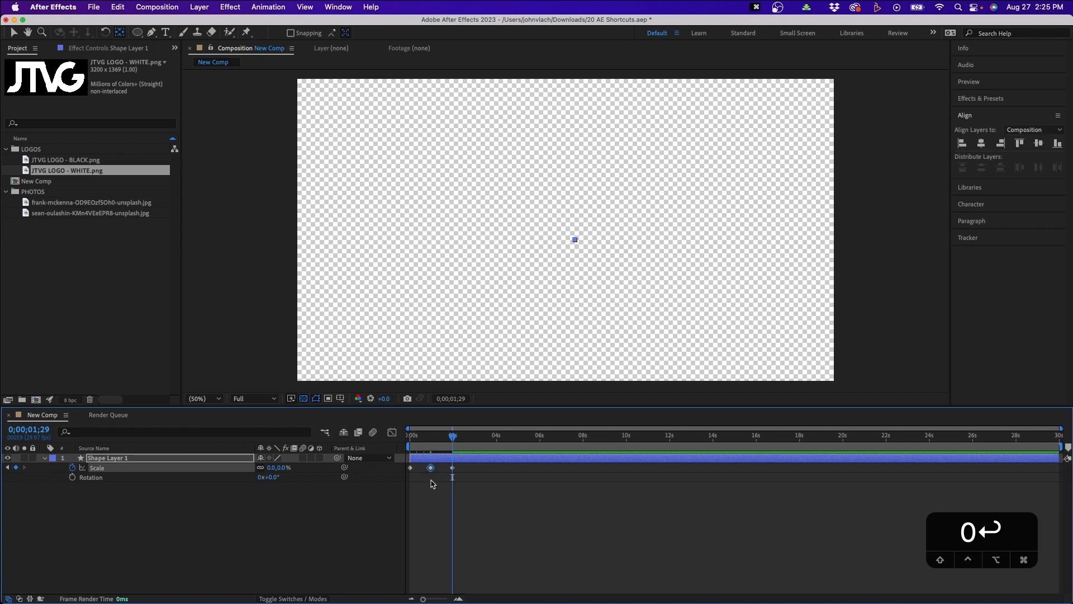
{"action": "right_click", "coordinate": [432, 470]}
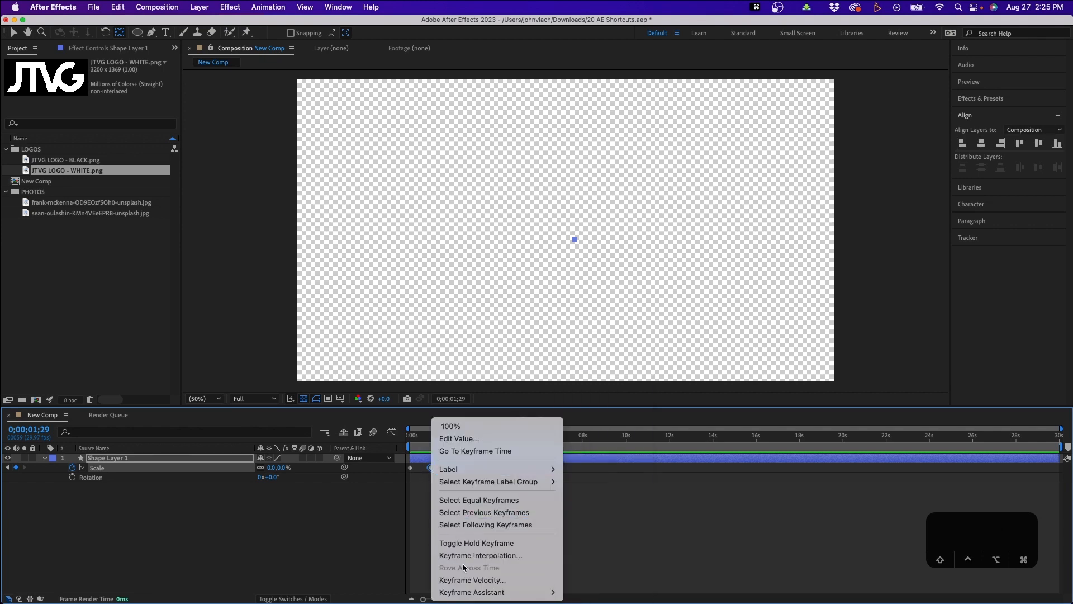
{"action": "mouse_move", "coordinate": [492, 592]}
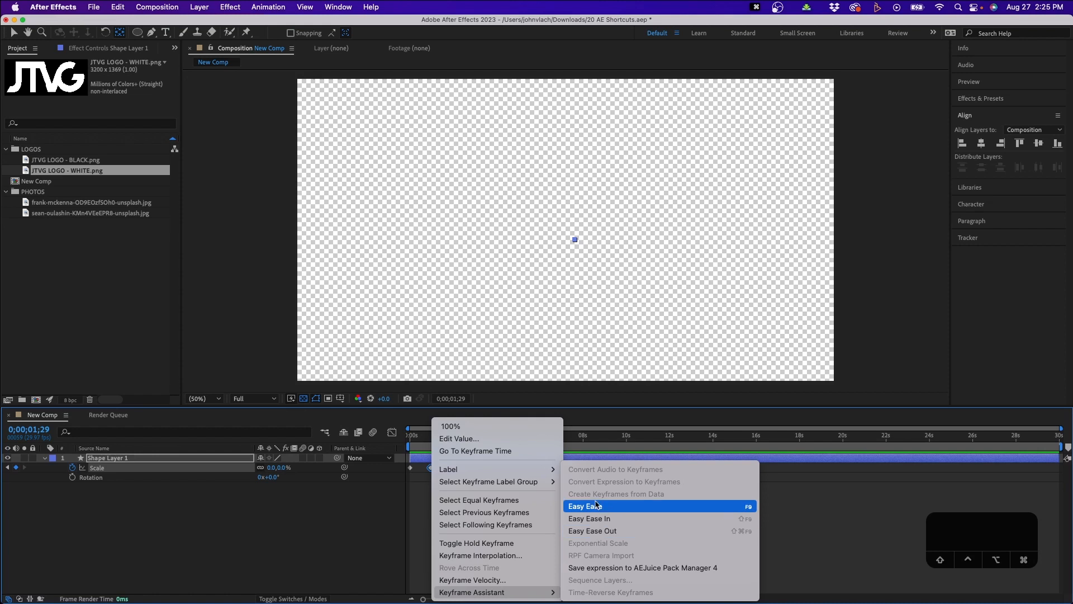
{"action": "left_click", "coordinate": [275, 544]}
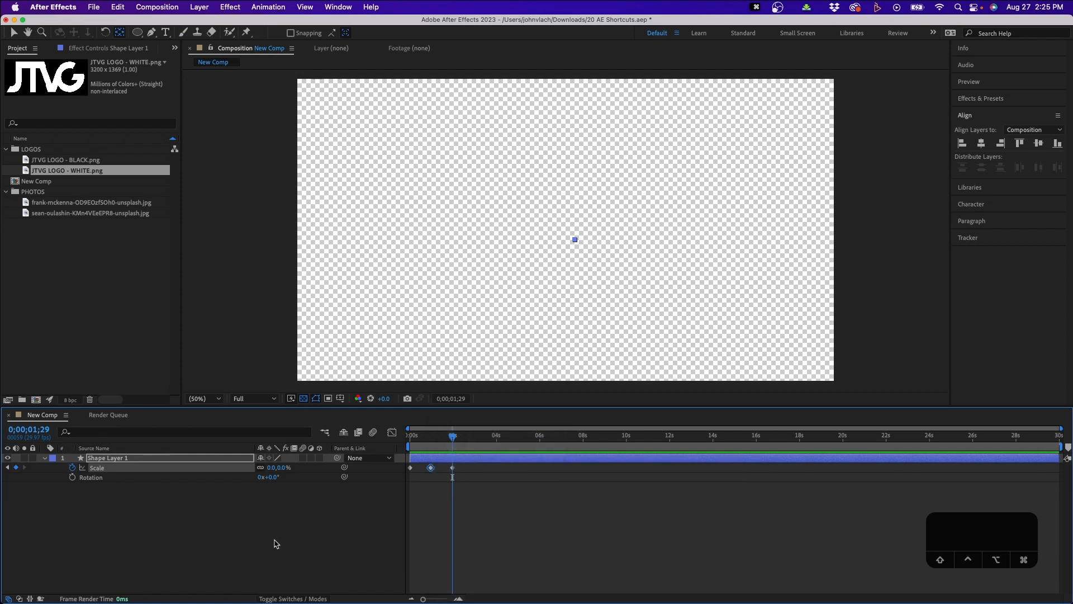
{"action": "key", "text": "F9"}
Apply Easy Ease In to the circle's last Scale keyframe and Easy Ease Out to the first.
{"action": "left_click", "coordinate": [453, 469]}
{"action": "key", "text": "shift+F9"}
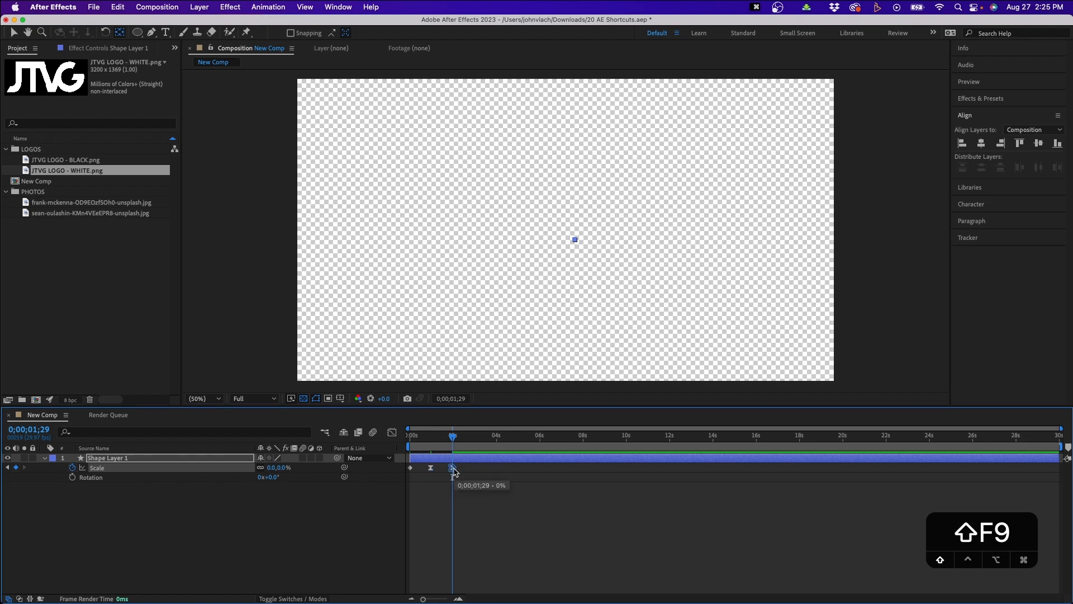
{"action": "left_click", "coordinate": [411, 468]}
{"action": "key", "text": "shift+super+F9"}
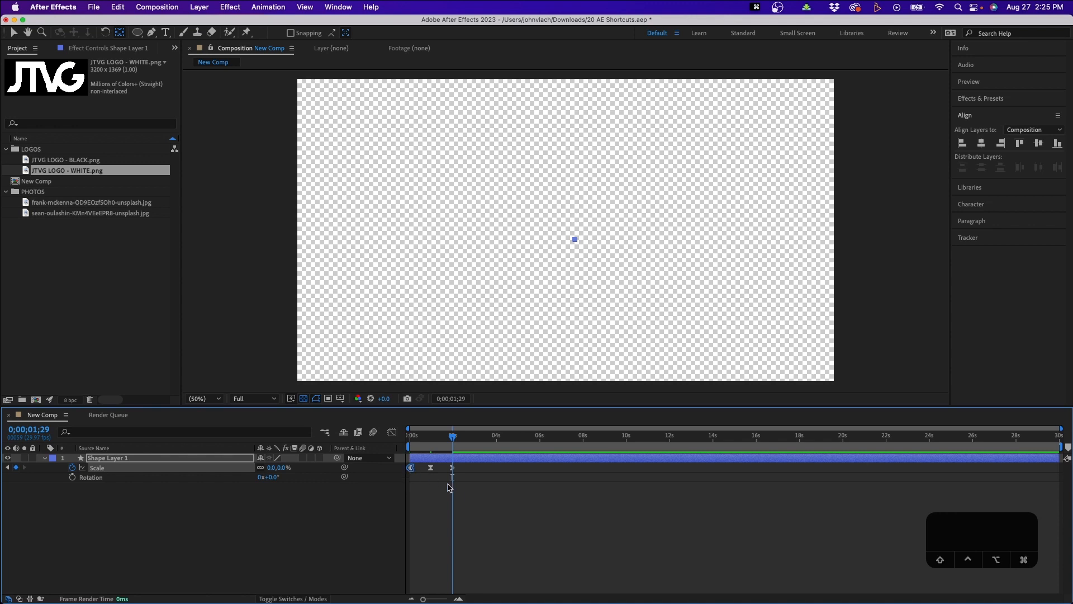
{"action": "left_click", "coordinate": [460, 494]}
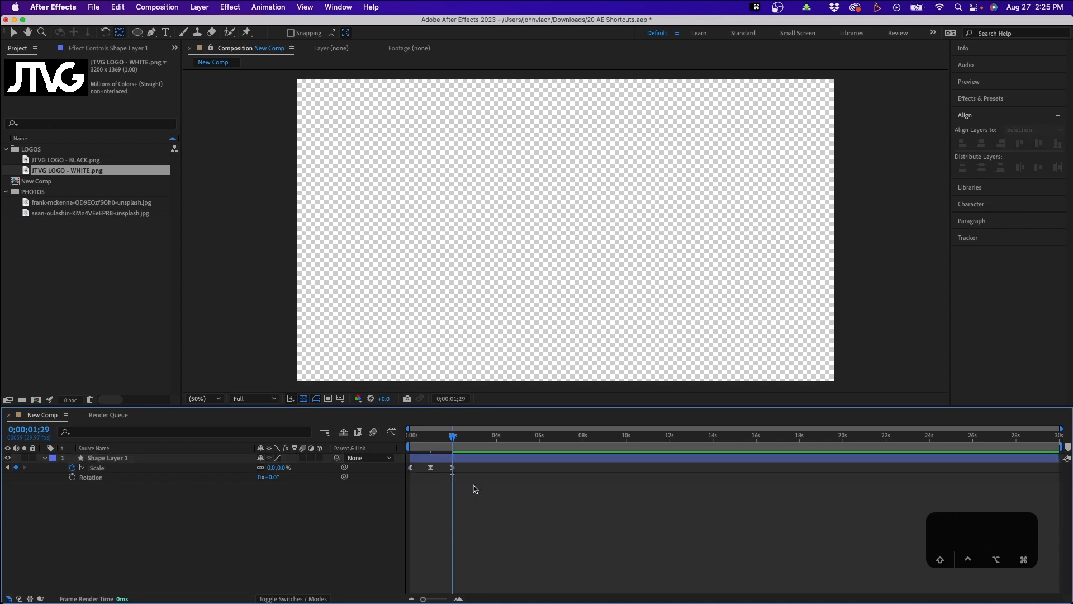
Move the time indicator to 0;00;04;00, select the circle's three Scale keyframes, and preview the animation from the start.
{"action": "left_click_drag", "start_coordinate": [452, 436], "coordinate": [498, 451]}
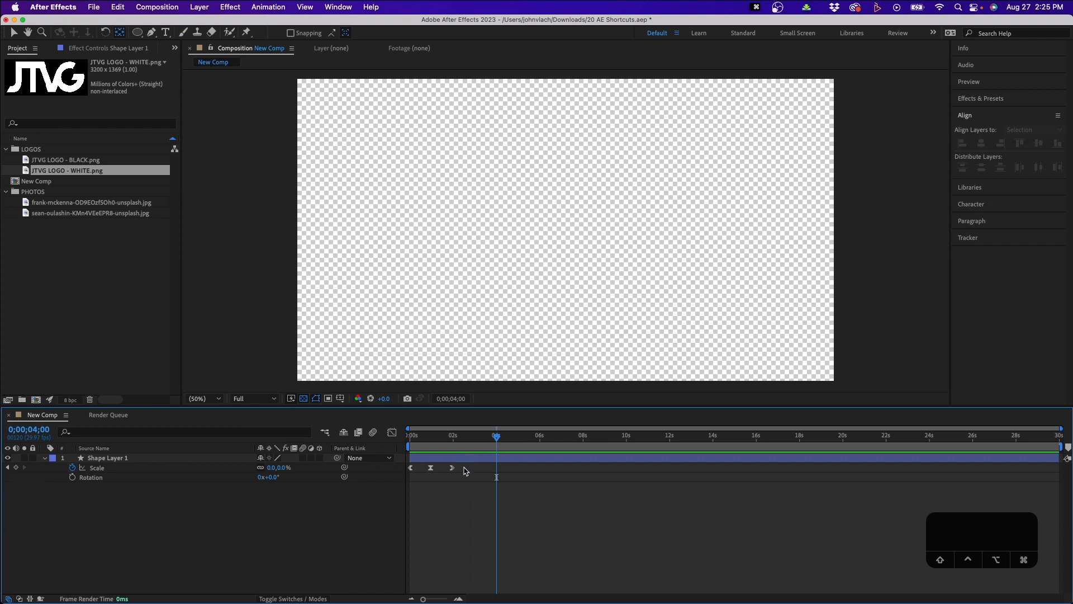
{"action": "left_click_drag", "start_coordinate": [464, 471], "coordinate": [397, 490]}
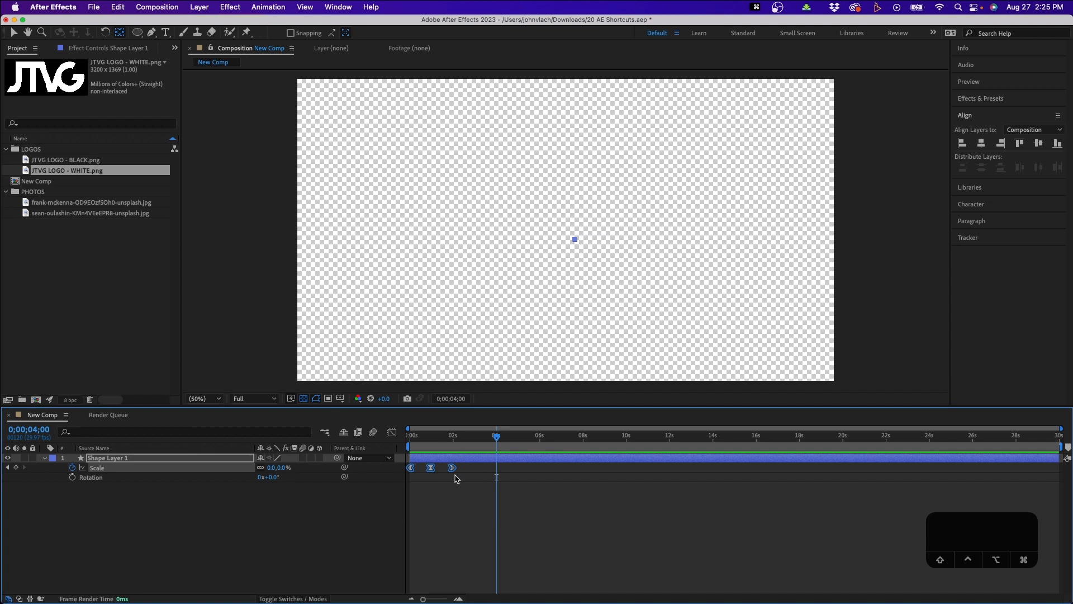
{"action": "left_click_drag", "start_coordinate": [454, 471], "coordinate": [410, 436]}
{"action": "key", "text": "space"}
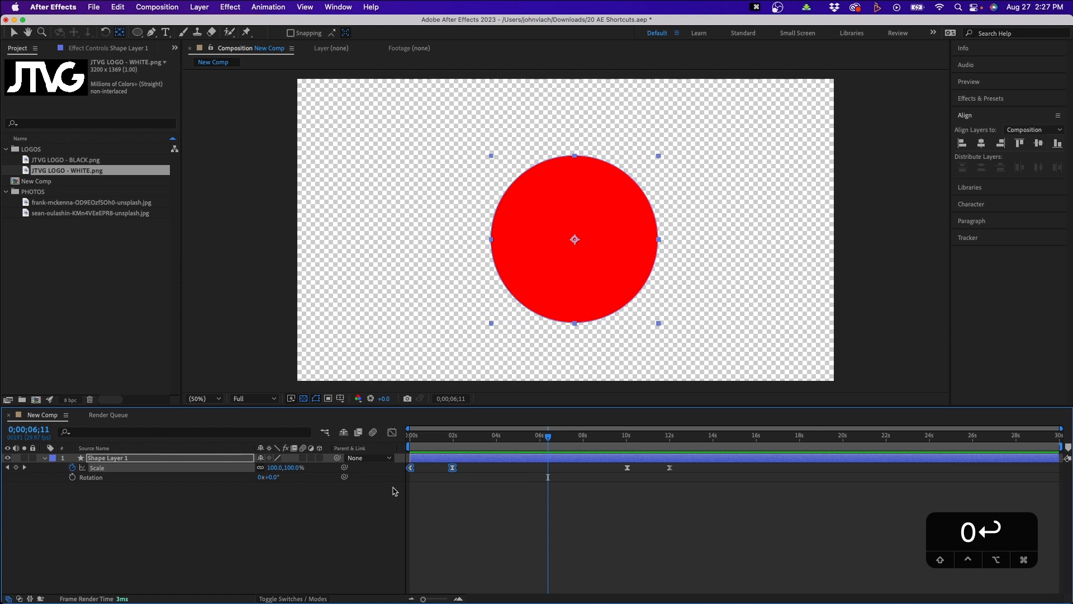
Assign the Purple label to the circle's first two Scale keyframes.
{"action": "right_click", "coordinate": [452, 467]}
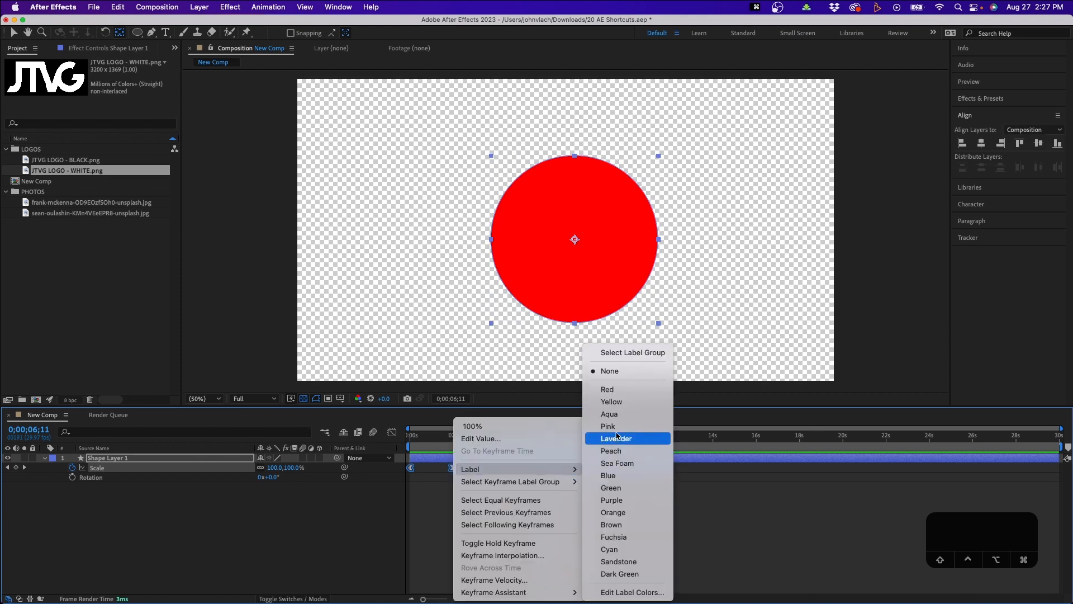
{"action": "left_click", "coordinate": [618, 504]}
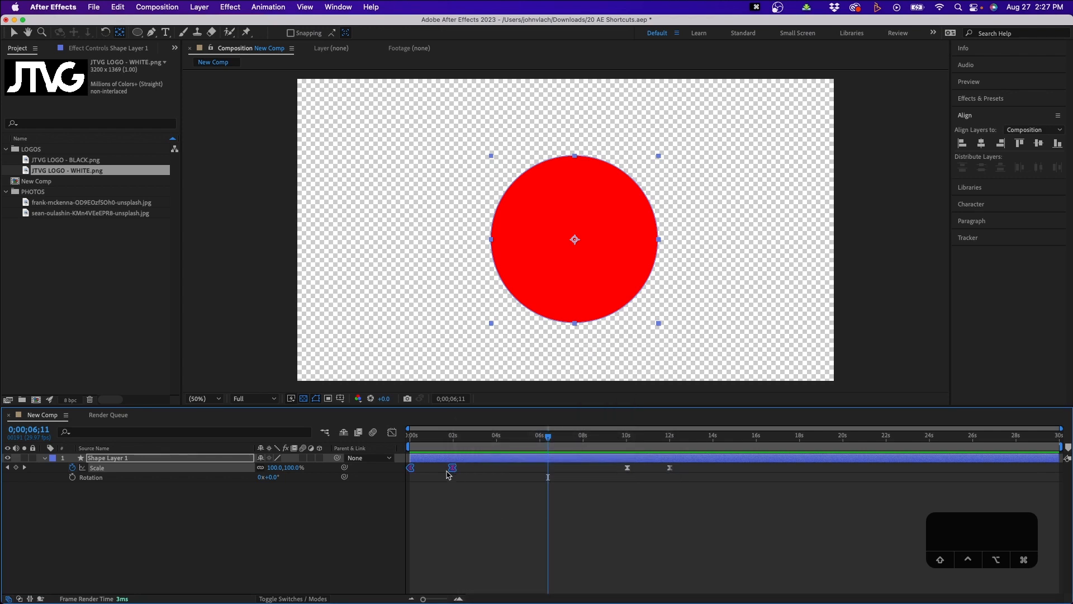
{"action": "left_click", "coordinate": [457, 497]}
Select the Purple keyframe label group on the selected layers, try shifting it along the timeline, and undo the move.
{"action": "left_click", "coordinate": [452, 468]}
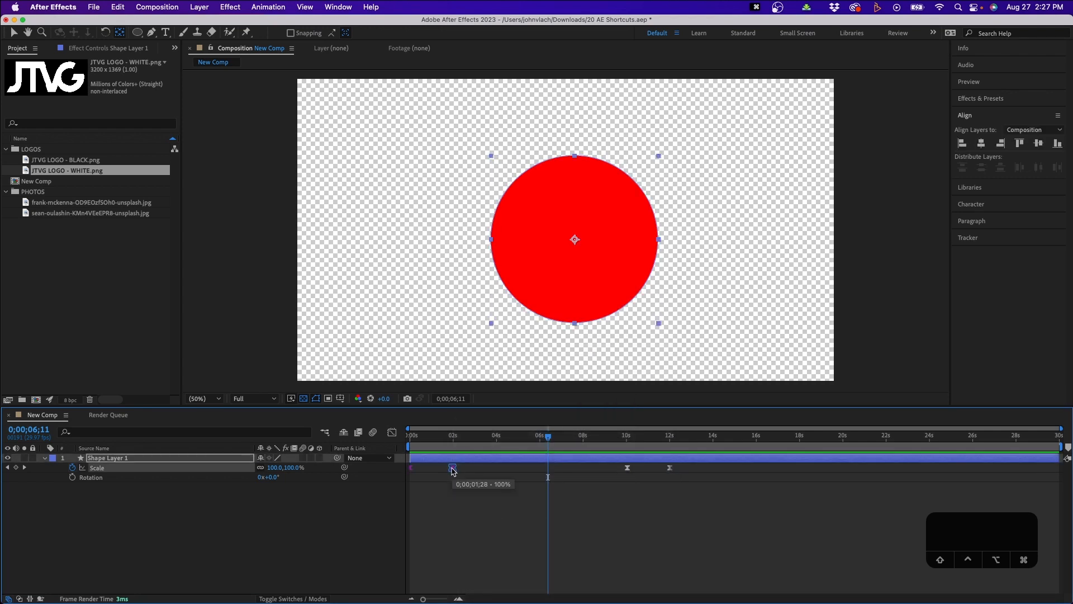
{"action": "right_click", "coordinate": [453, 469]}
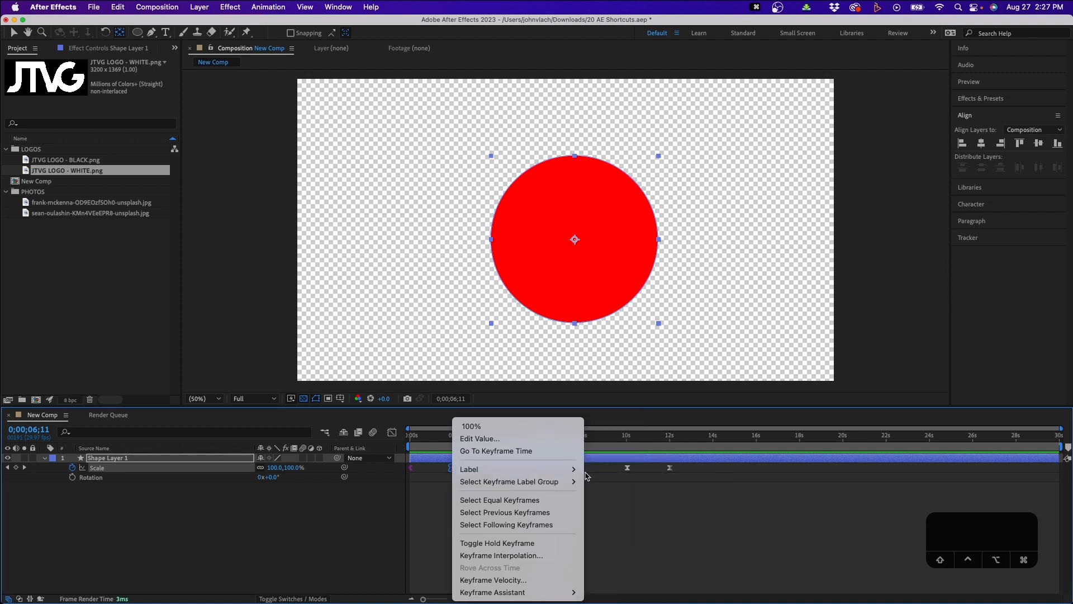
{"action": "mouse_move", "coordinate": [570, 484]}
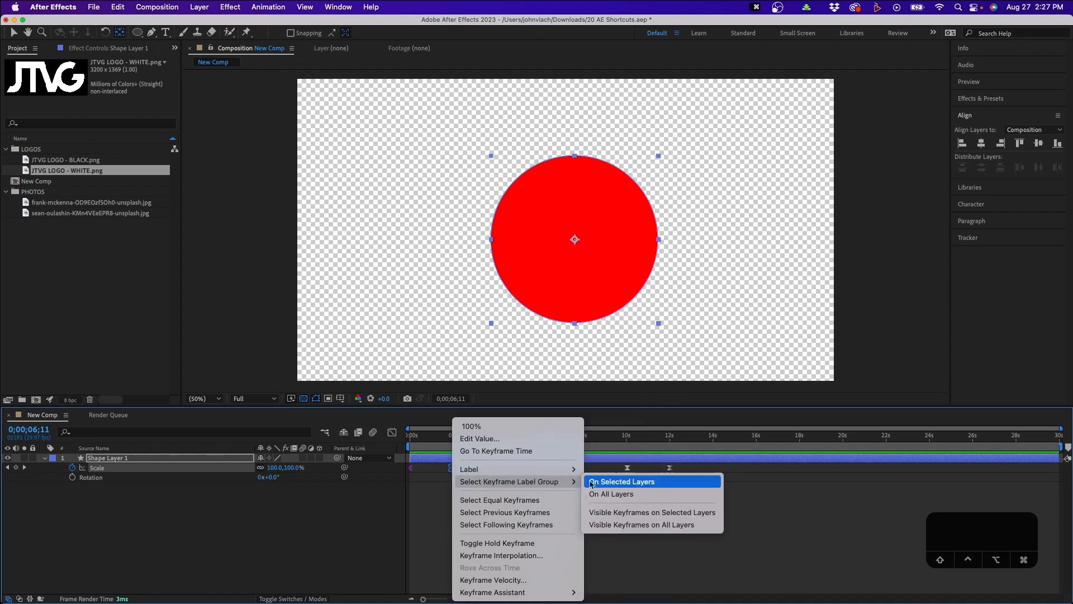
{"action": "left_click", "coordinate": [626, 484]}
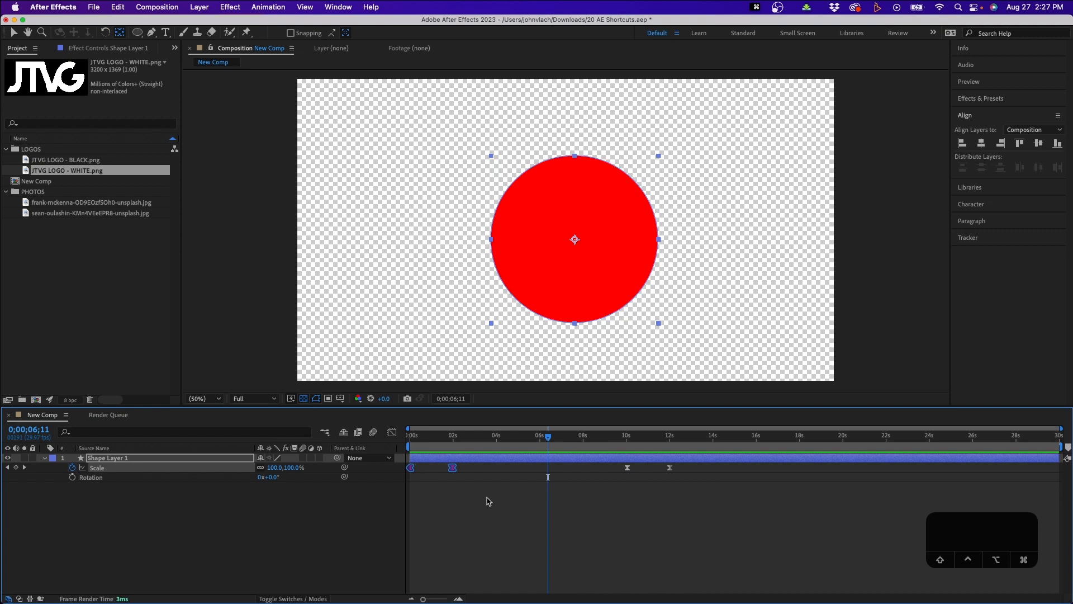
{"action": "left_click_drag", "start_coordinate": [453, 471], "coordinate": [507, 481]}
{"action": "key", "text": "super+z"}
Assign the Green label to the circle's last two Scale keyframes.
{"action": "left_click_drag", "start_coordinate": [617, 473], "coordinate": [690, 484]}
{"action": "right_click", "coordinate": [670, 467]}
{"action": "mouse_move", "coordinate": [687, 479]}
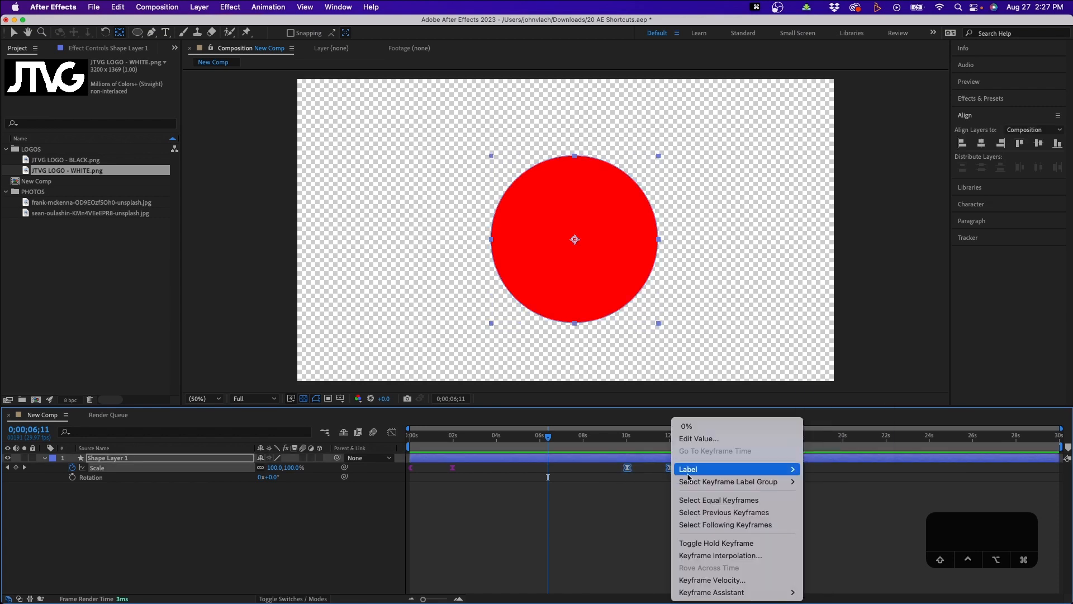
{"action": "left_click", "coordinate": [852, 485]}
{"action": "left_click", "coordinate": [682, 509]}
Select the Green keyframe label group on the selected layers and move both keyframes about one second earlier.
{"action": "right_click", "coordinate": [670, 467]}
{"action": "mouse_move", "coordinate": [671, 469]}
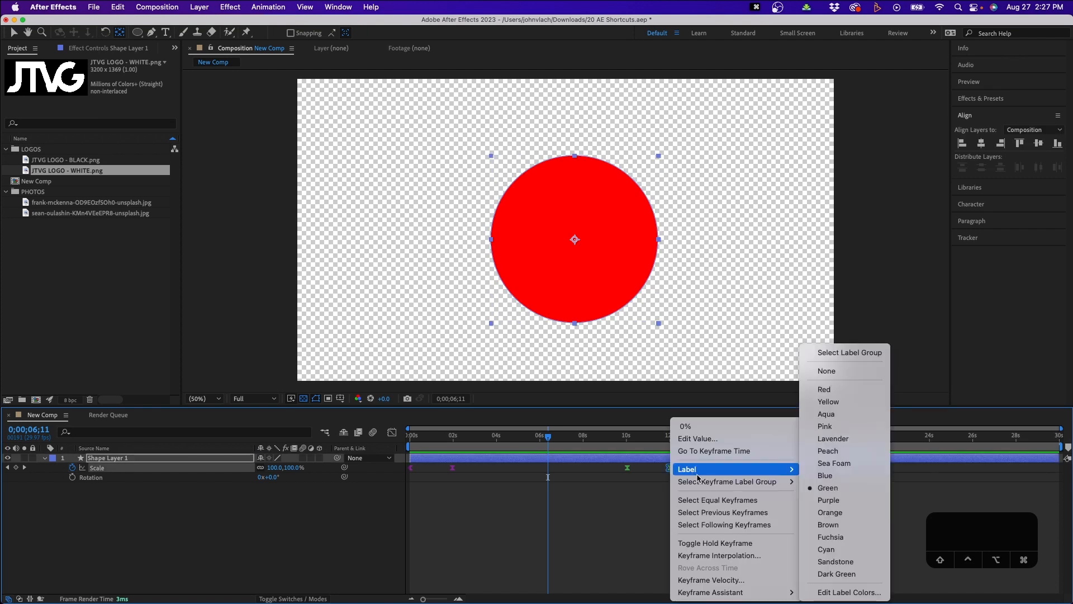
{"action": "mouse_move", "coordinate": [721, 482]}
{"action": "left_click", "coordinate": [842, 484]}
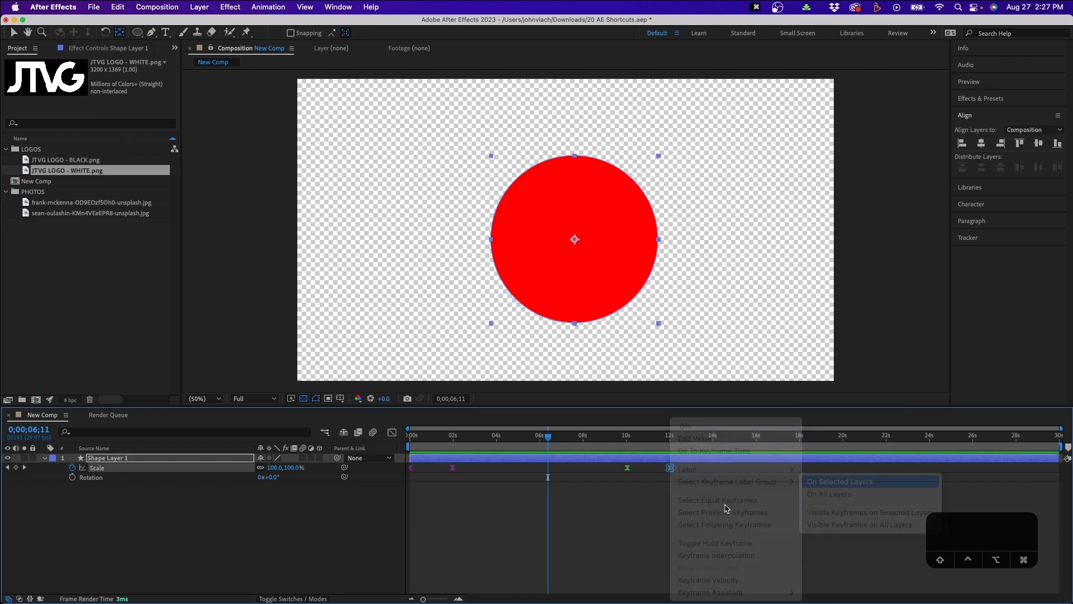
{"action": "mouse_move", "coordinate": [670, 467]}
{"action": "left_mouse_down"}
{"action": "mouse_move", "coordinate": [697, 472]}
{"action": "mouse_move", "coordinate": [649, 472]}
{"action": "left_mouse_up"}
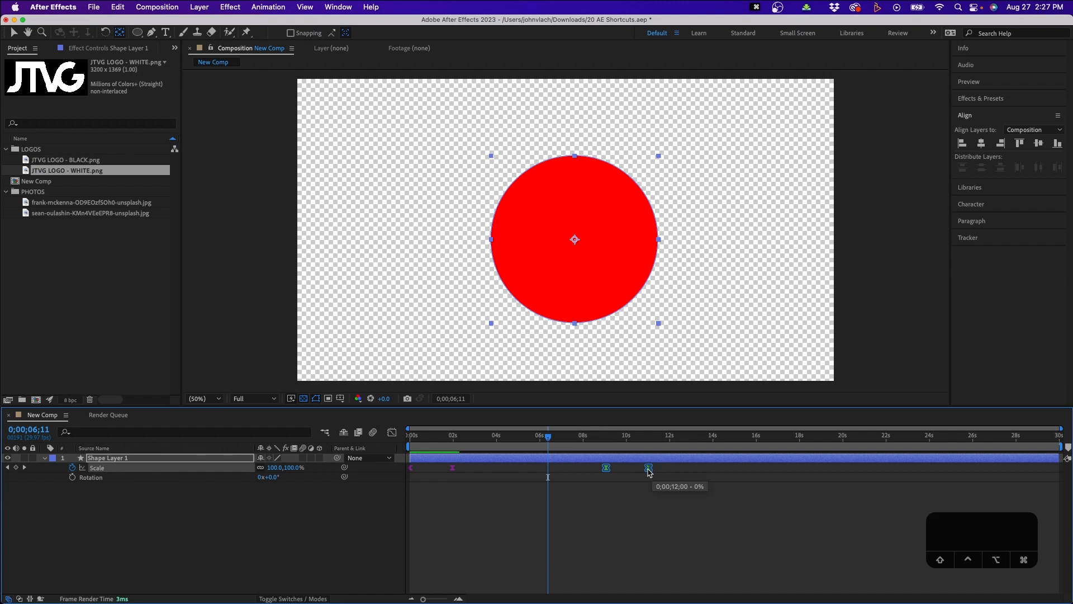
Create a deep blue solid layer matched to the composition size of 1920 × 1080 px.
{"action": "left_click", "coordinate": [265, 513]}
{"action": "key", "text": "super+y"}
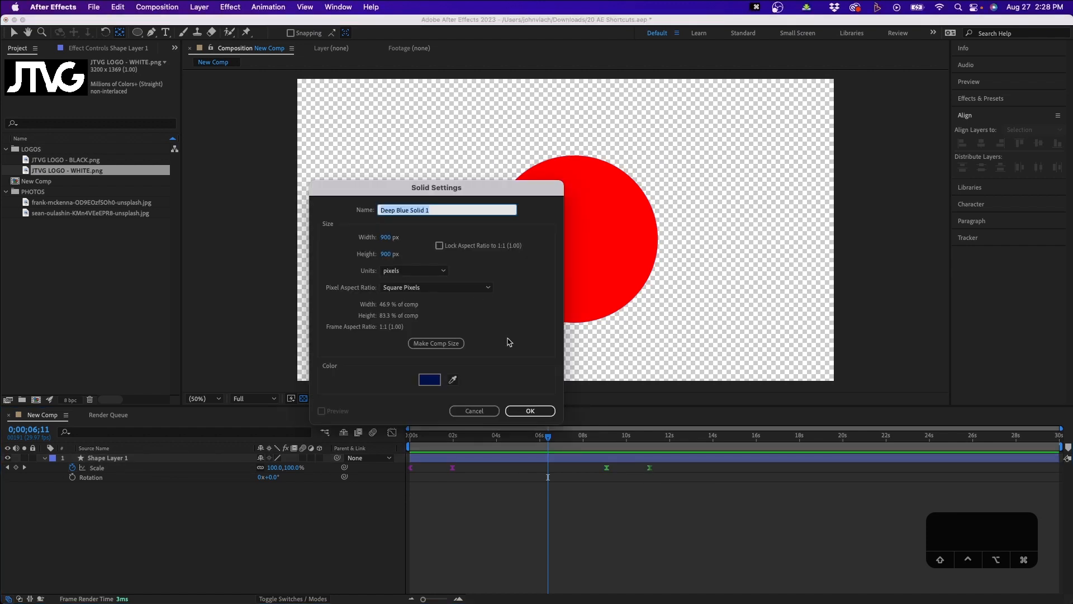
{"action": "left_click", "coordinate": [435, 343]}
{"action": "left_click", "coordinate": [530, 411]}
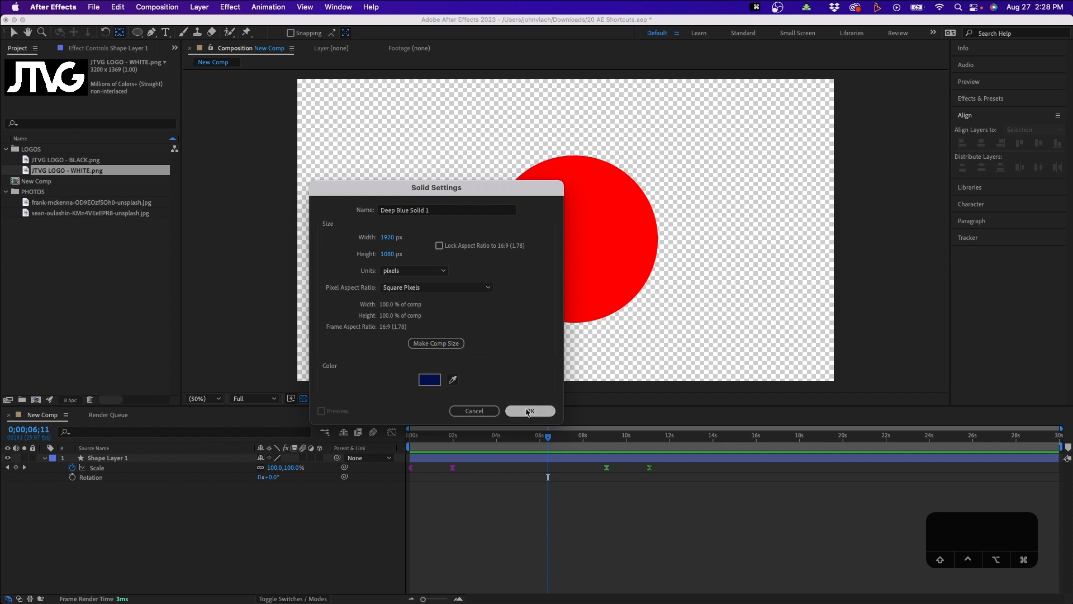
Add two adjustment layers above the blue solid and delete the topmost one.
{"action": "key", "text": "alt+super+y"}
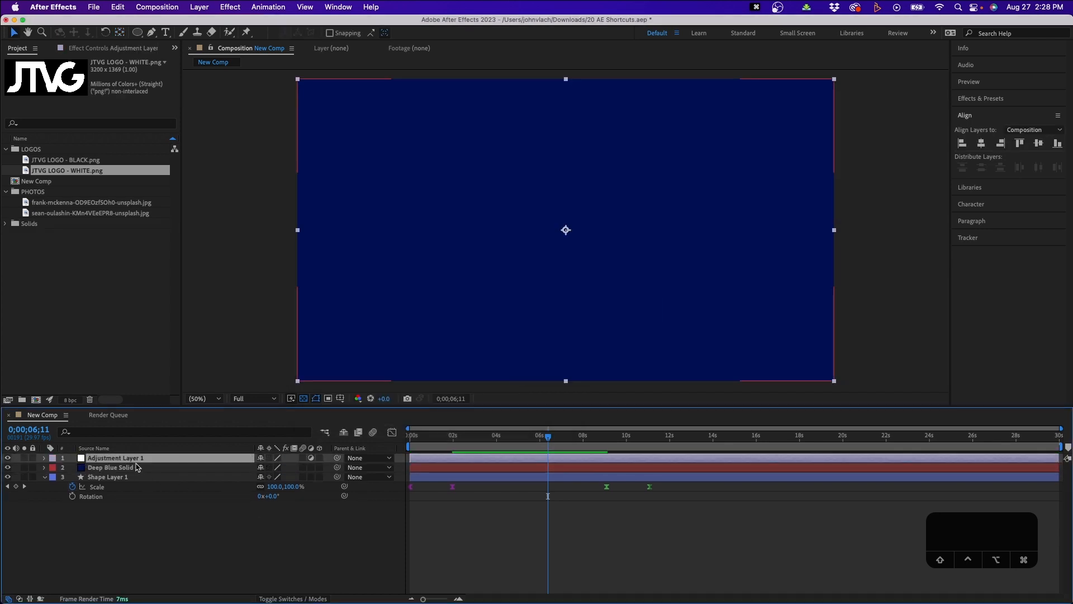
{"action": "key", "text": "alt+super+y"}
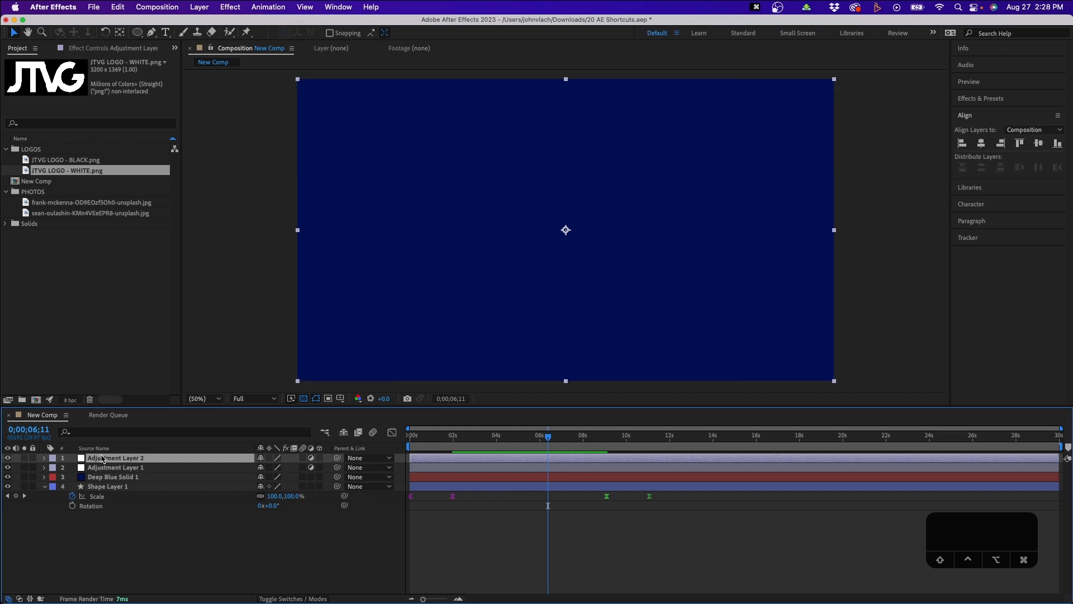
{"action": "key", "text": "BackSpace"}
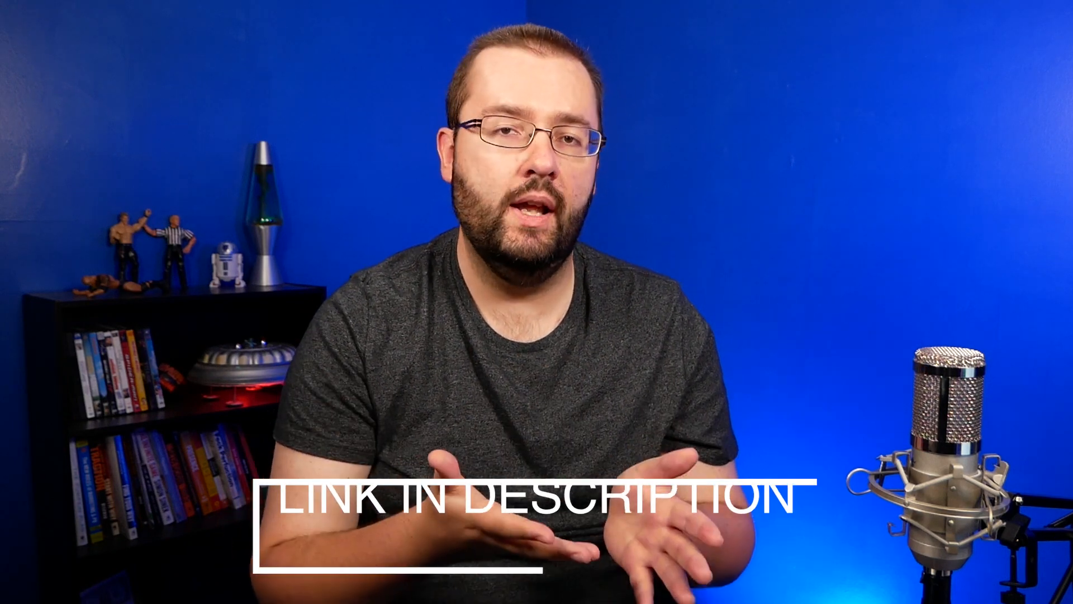
Apply the Fill, Curves and Drop Shadow effects to the JTVG LOGO - WHITE.png layer with the pop-up effect launcher's preset shortcuts.
{"action": "key", "text": "ctrl+space"}
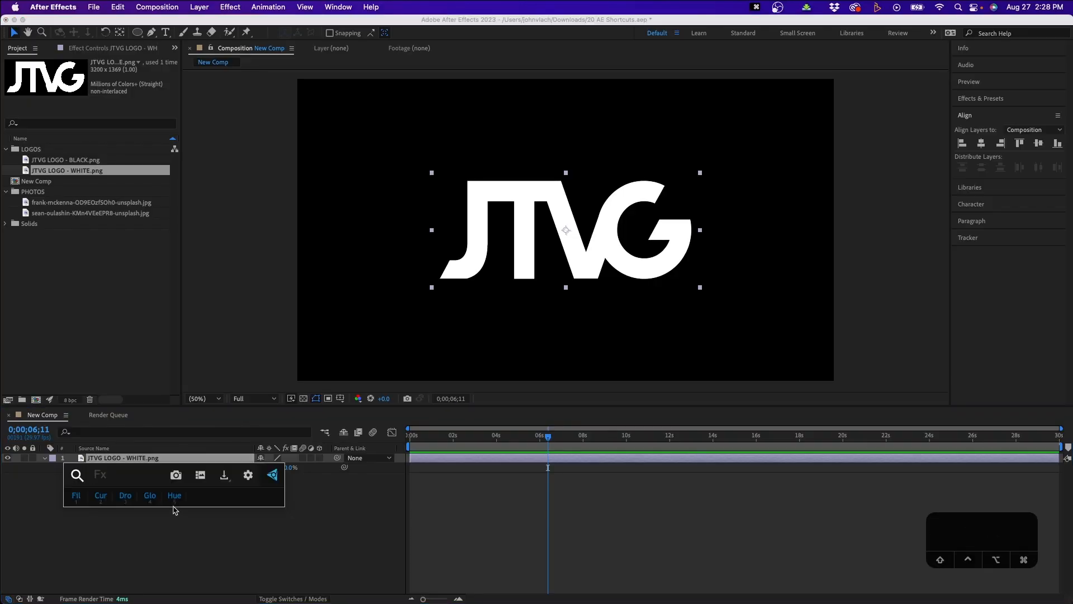
{"action": "left_click", "coordinate": [84, 496]}
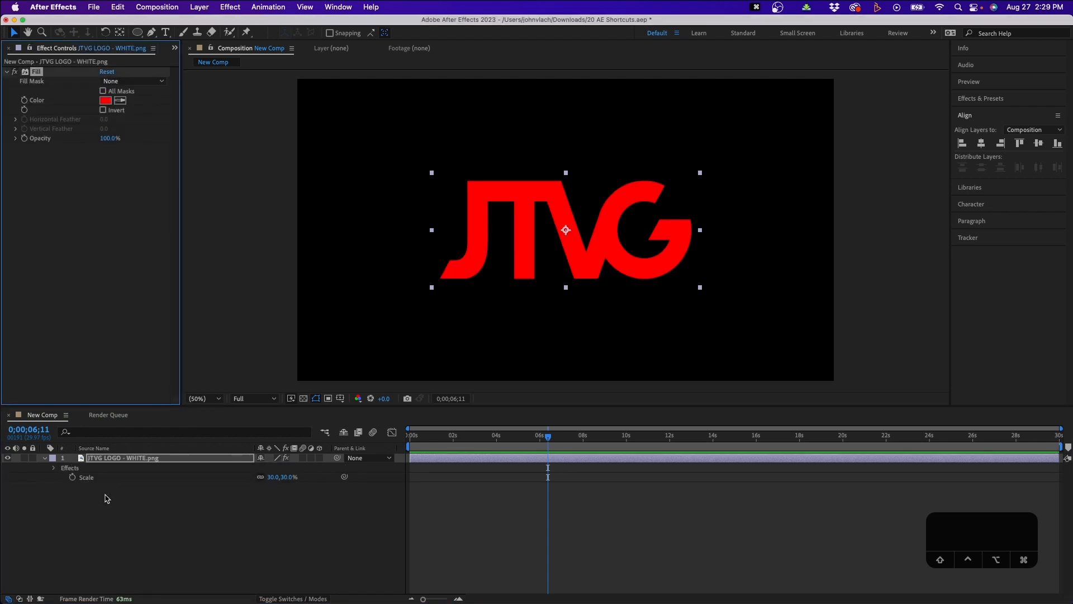
{"action": "key", "text": "ctrl+space"}
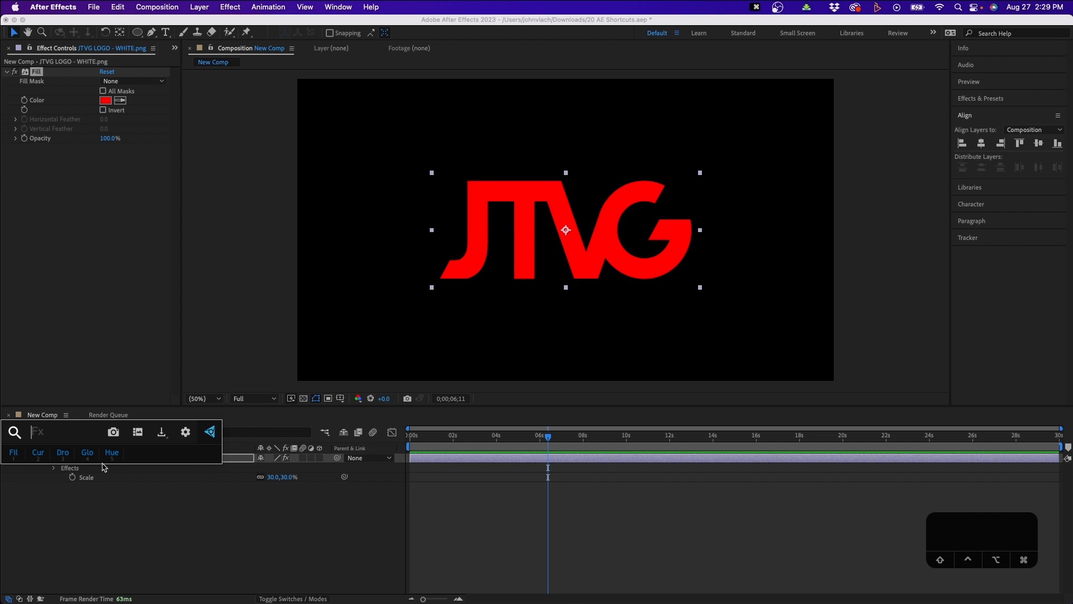
{"action": "key", "text": "2"}
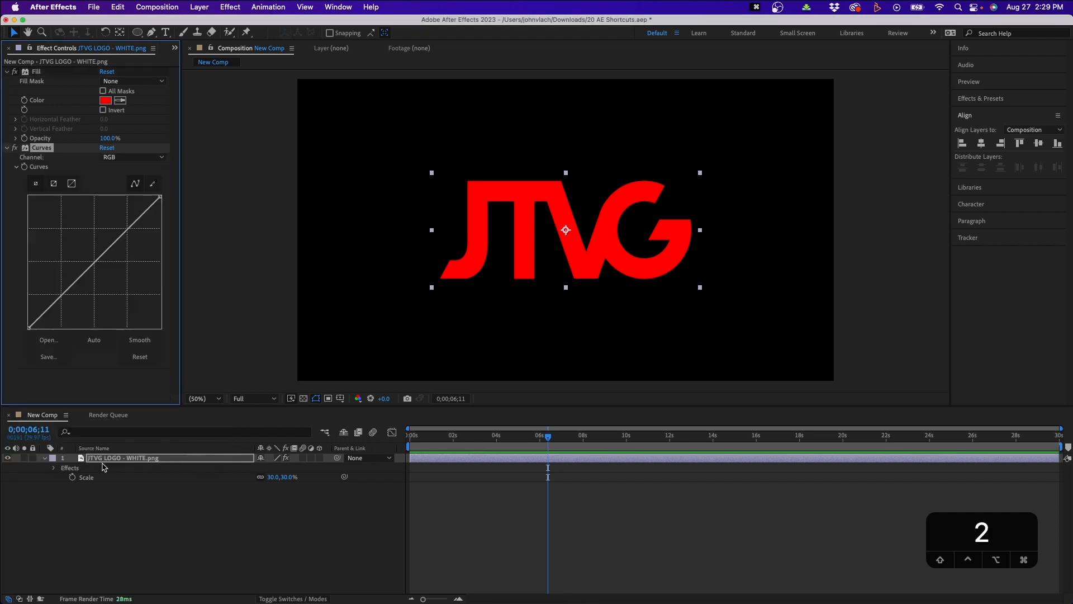
{"action": "key", "text": "ctrl+space"}
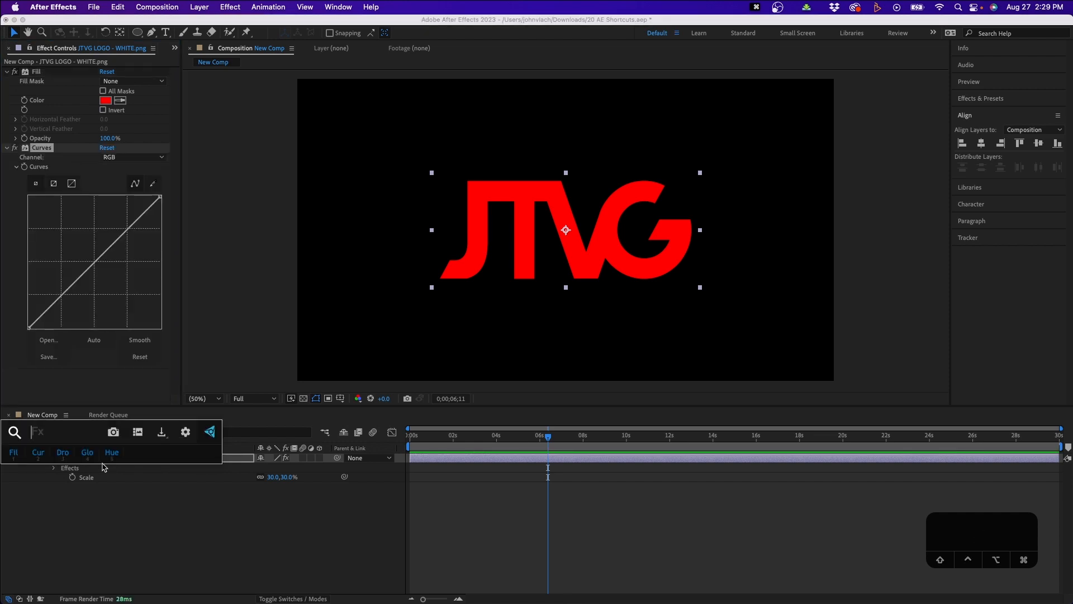
{"action": "key", "text": "3"}
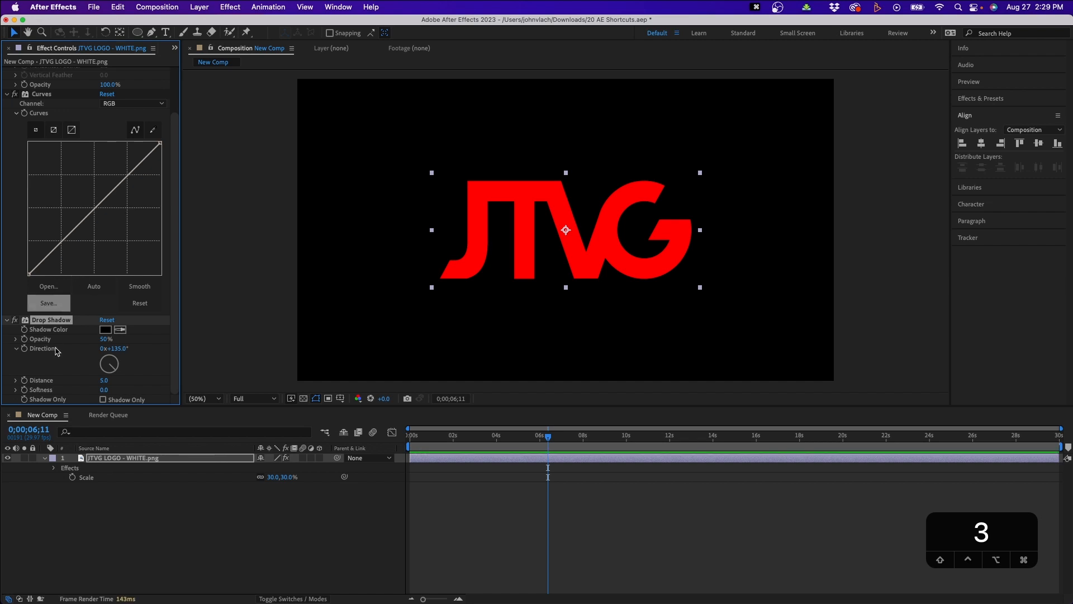
With the logo layer selected, open the pop-up effect launcher's settings to view its numbered effect shortcuts.
{"action": "left_click", "coordinate": [112, 459]}
{"action": "key", "text": "ctrl+space"}
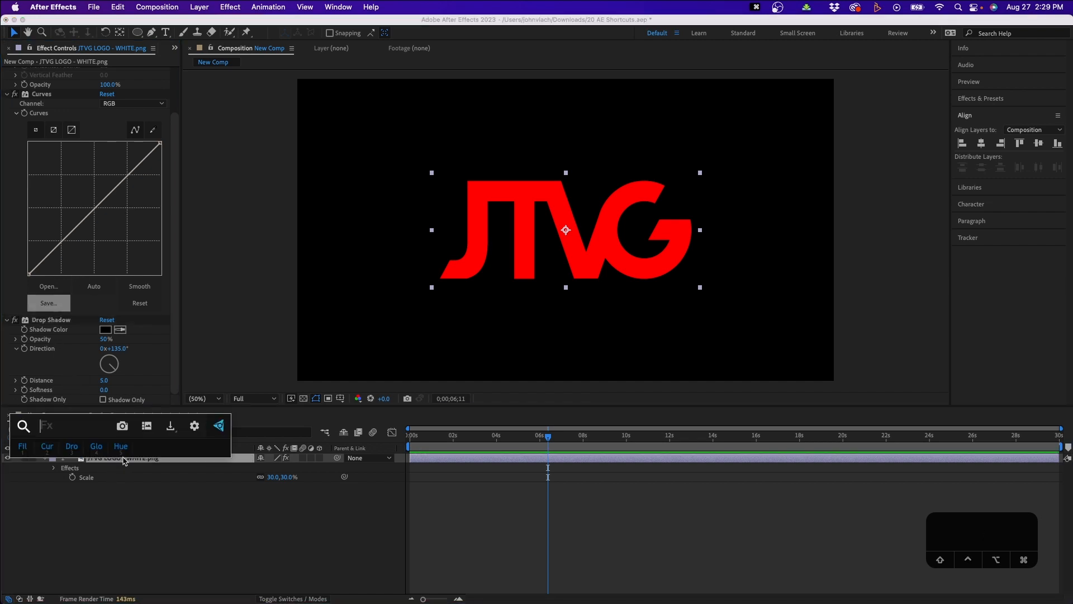
{"action": "left_click", "coordinate": [194, 426]}
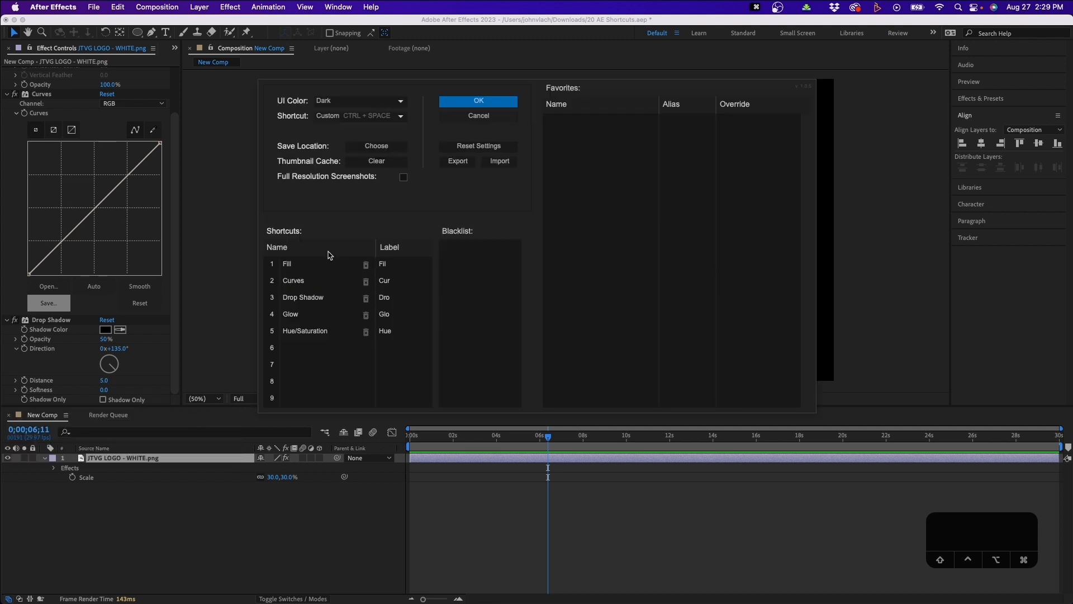